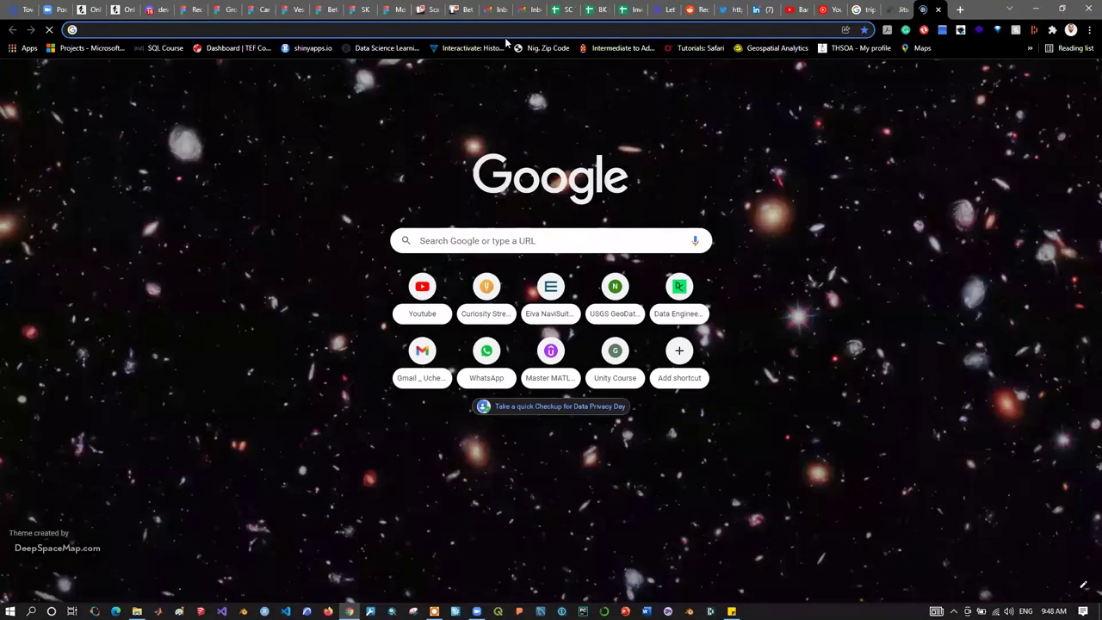
Step: Search Chrome for 'mapbo' and follow the Mapbox Studio suggestion to the account dashboard
left_click(510, 31)
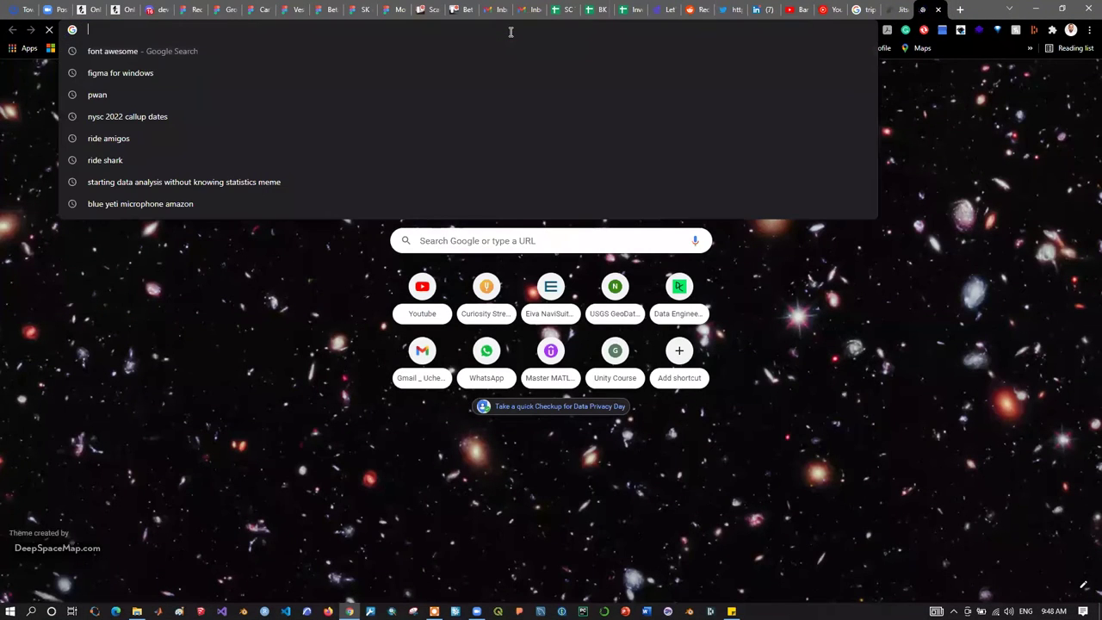
type("mapbox.com")
left_click(226, 69)
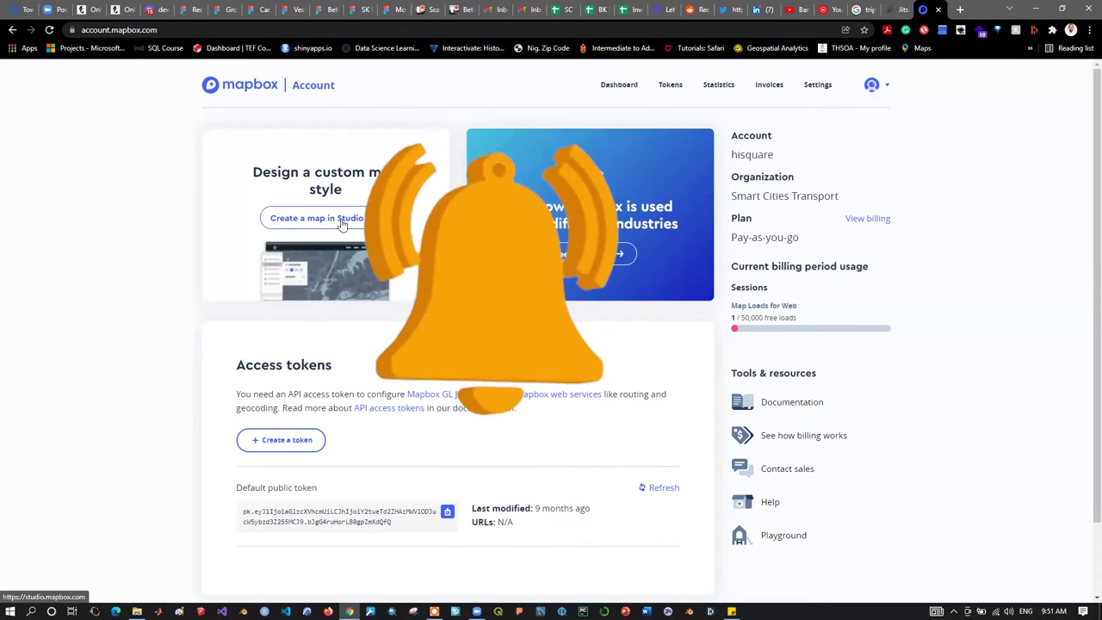
Step: Go to Studio from the account menu and start a new style on the Styles page
left_click(884, 86)
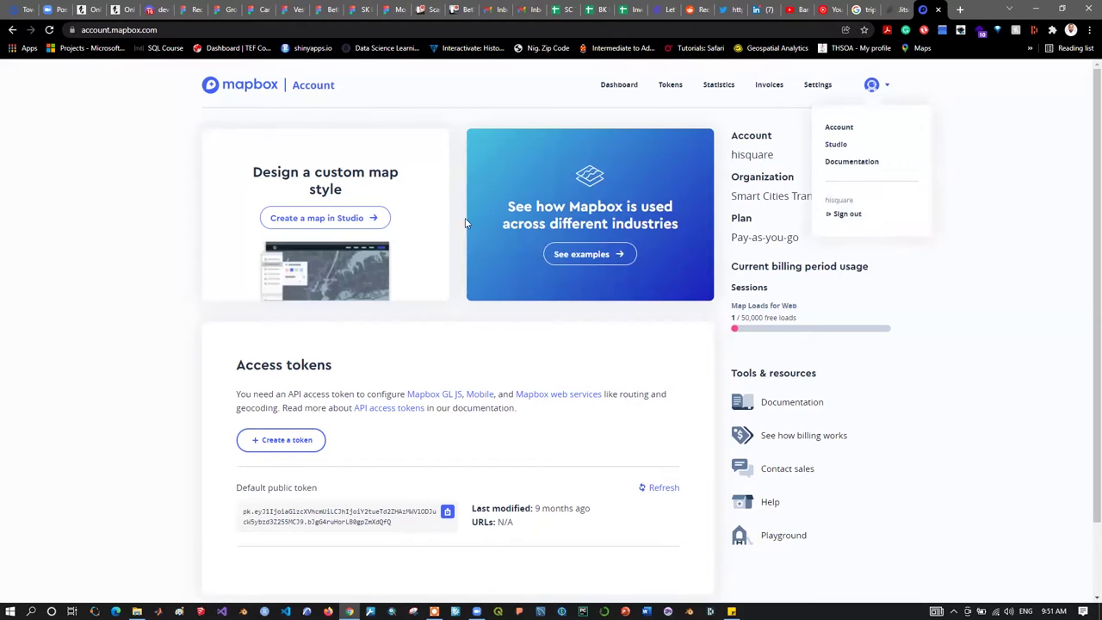
left_click(836, 145)
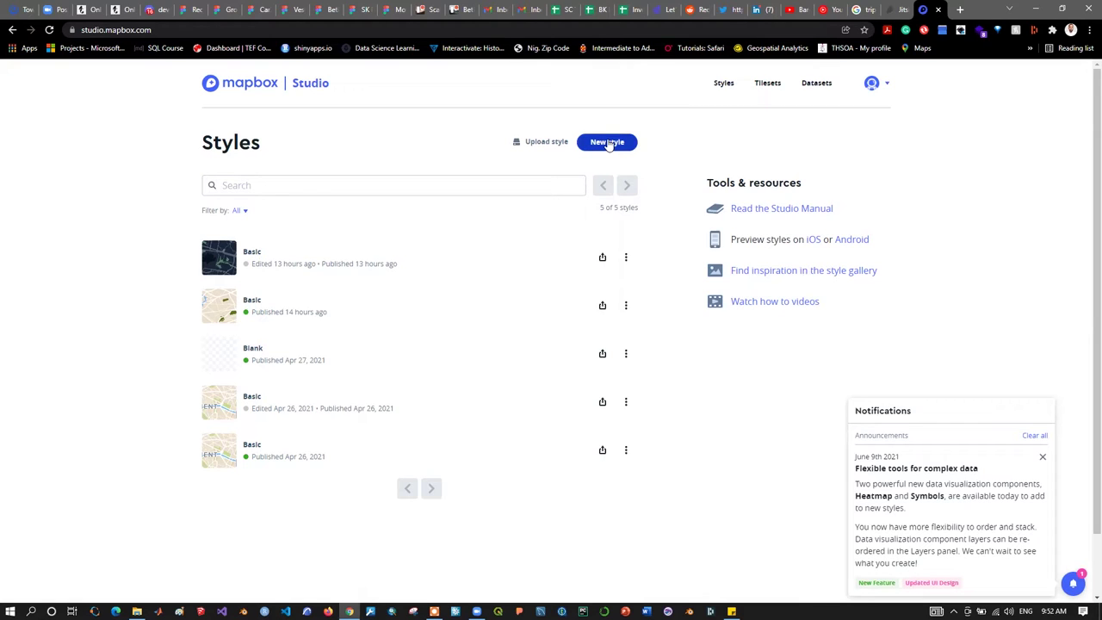
left_click(608, 143)
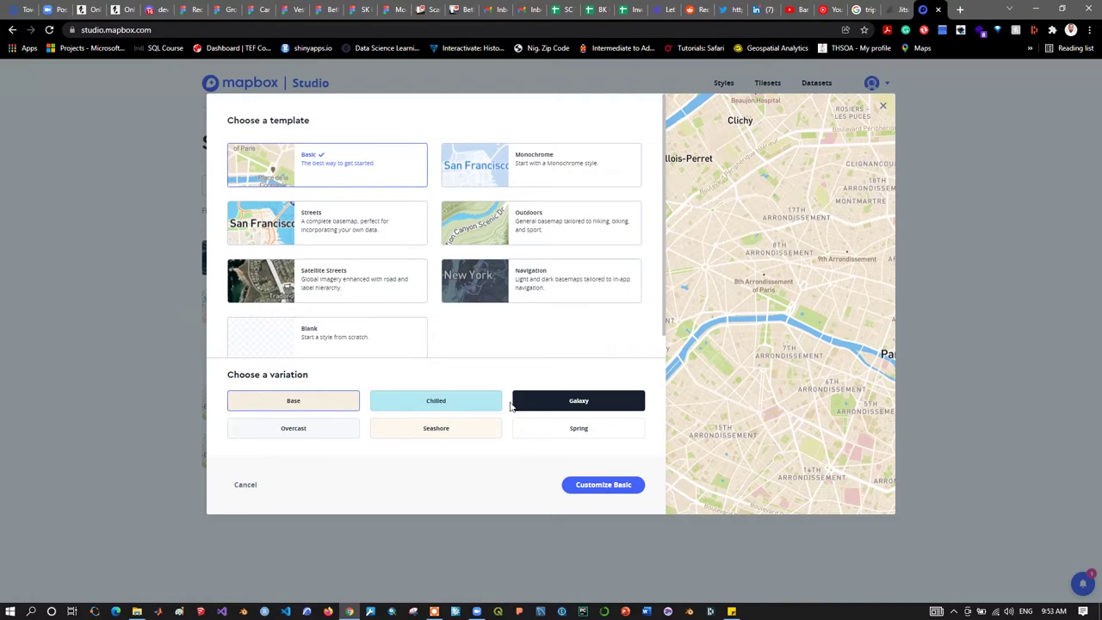
Step: Pick the Galaxy variation of the Basic template and customize it into a new dark style
left_click(544, 413)
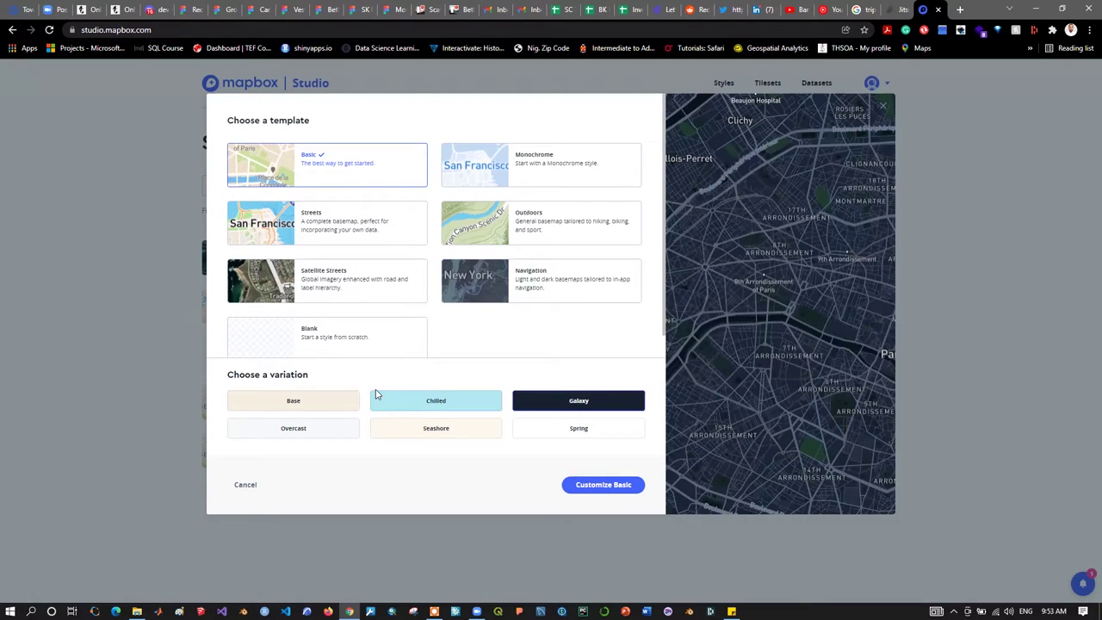
left_click(596, 485)
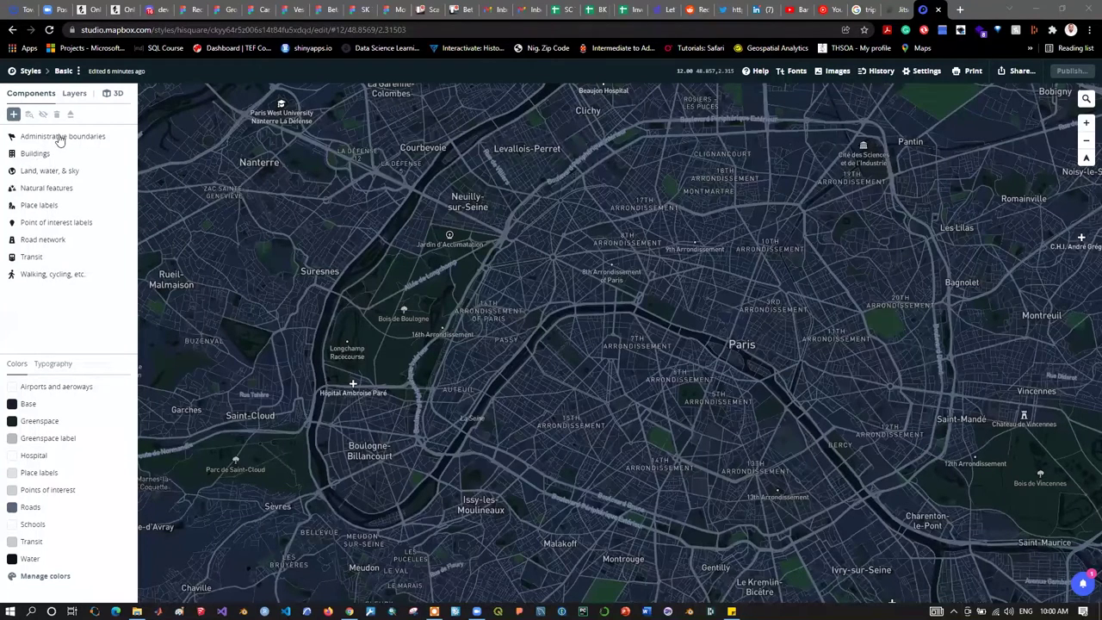
Step: Select Buildings in the Components list to show its settings panel
left_click(37, 158)
Step: Open the Land, water, & sky settings and compare the components with the full layer list
left_click(39, 174)
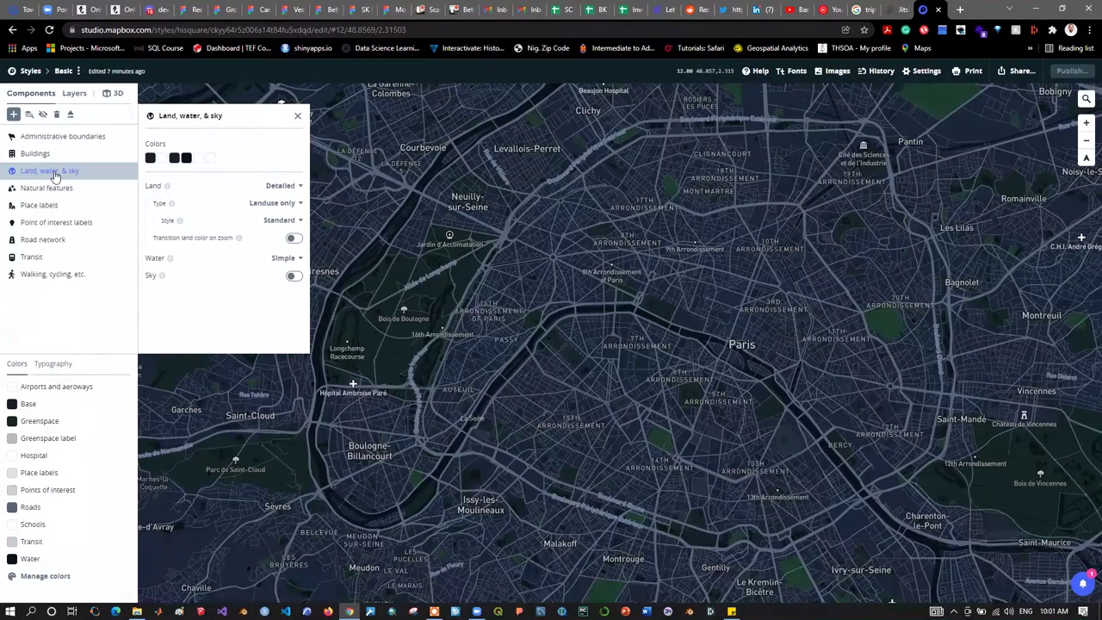
left_click(297, 115)
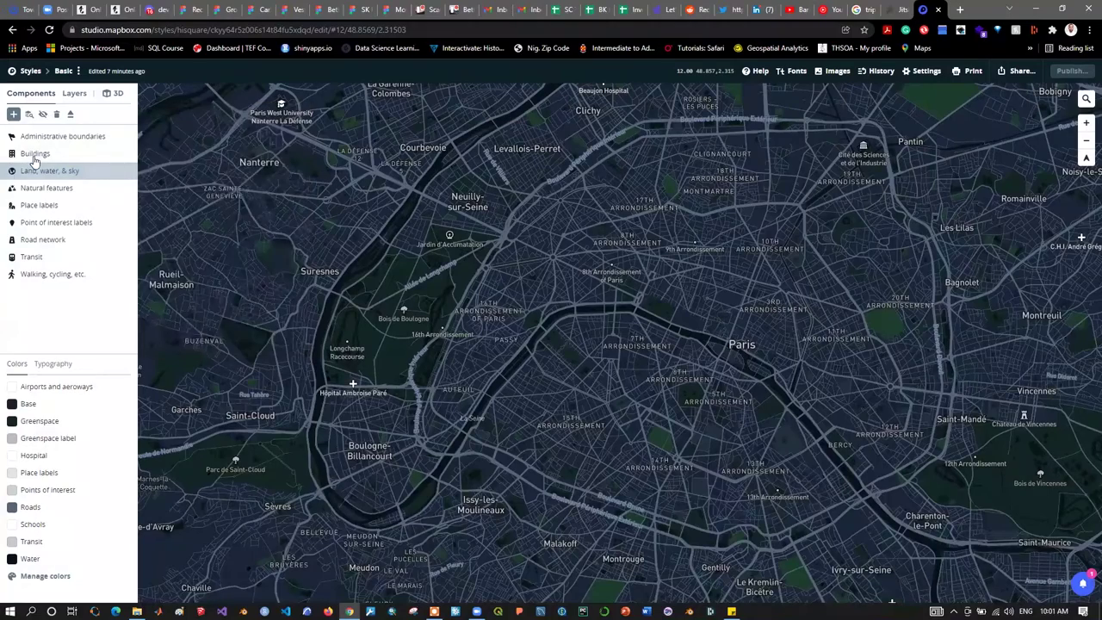
left_click(74, 95)
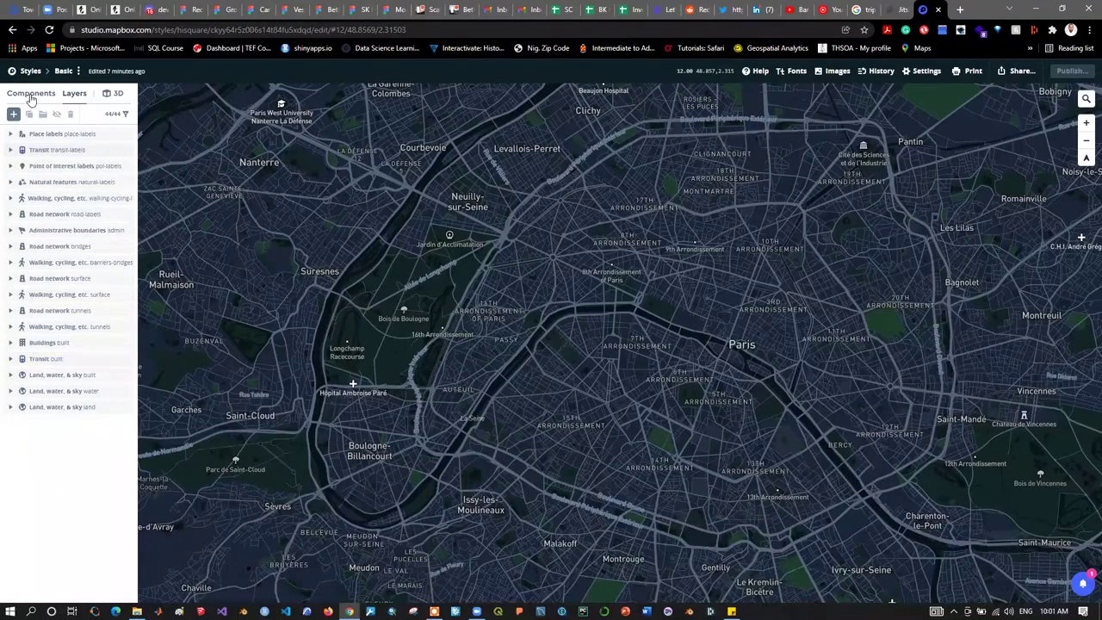
left_click(31, 94)
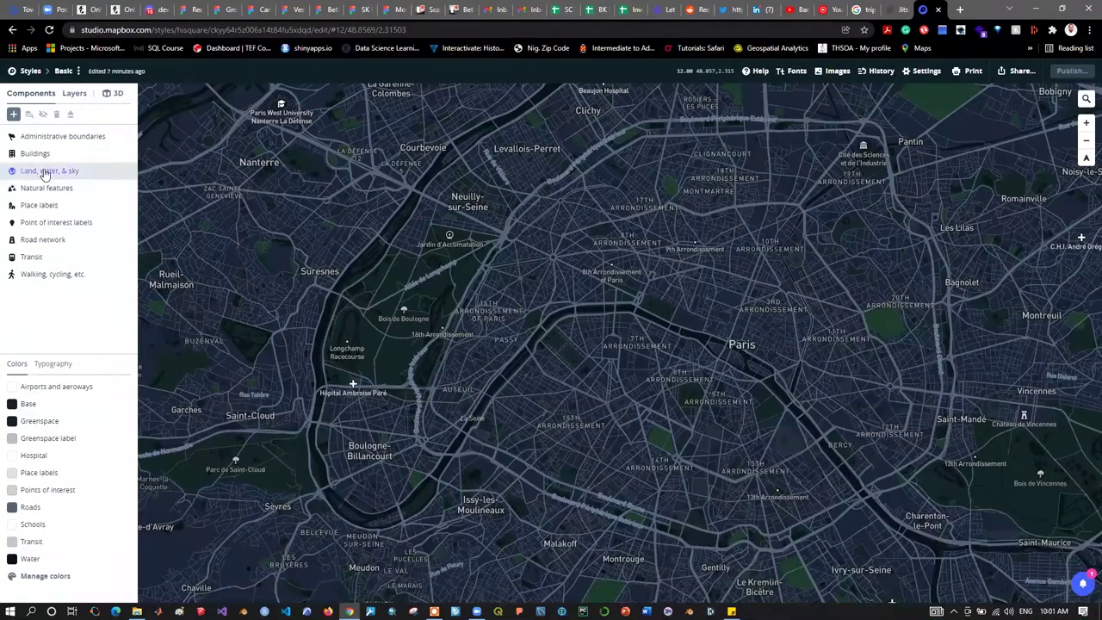
left_click(45, 172)
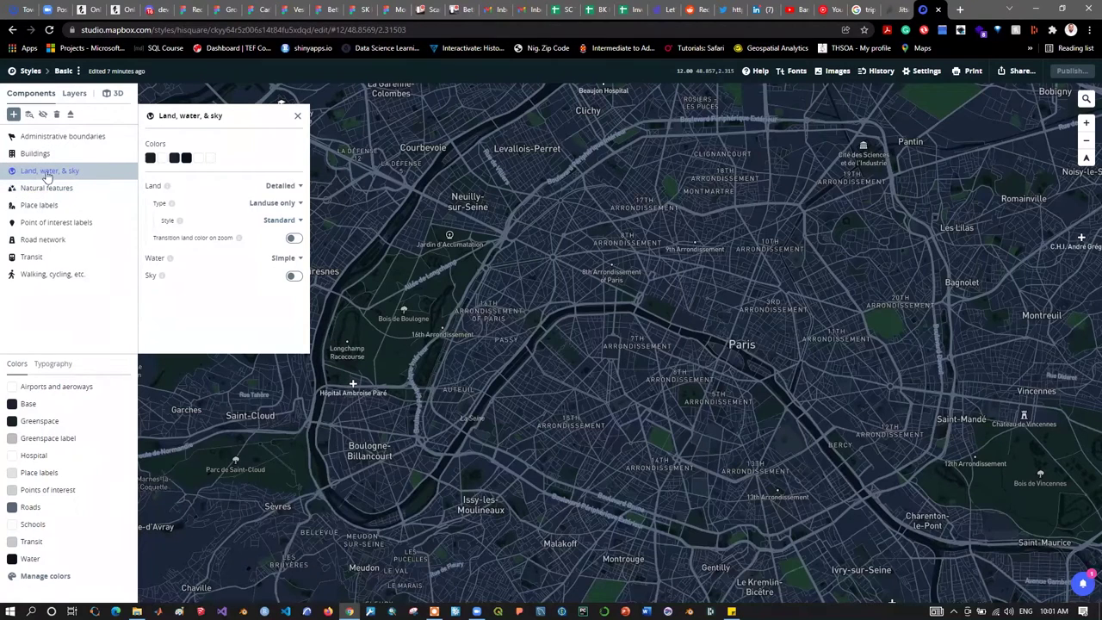
left_click(72, 96)
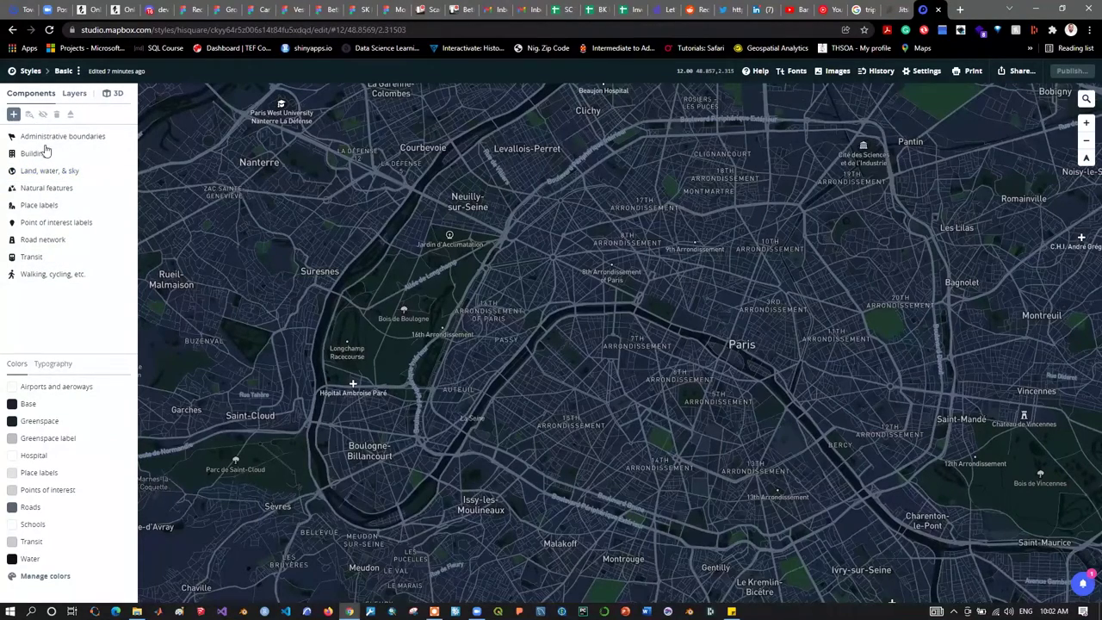
Step: Check Administrative boundaries, then reopen Land, water, & sky and reveal its underlying layers
left_click(48, 136)
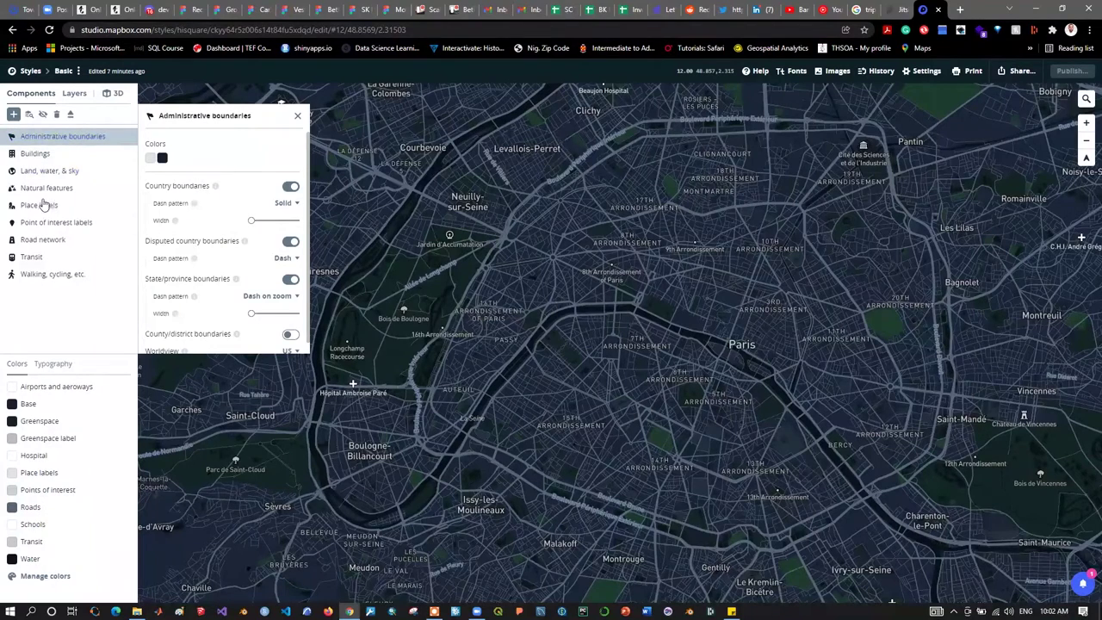
left_click(61, 172)
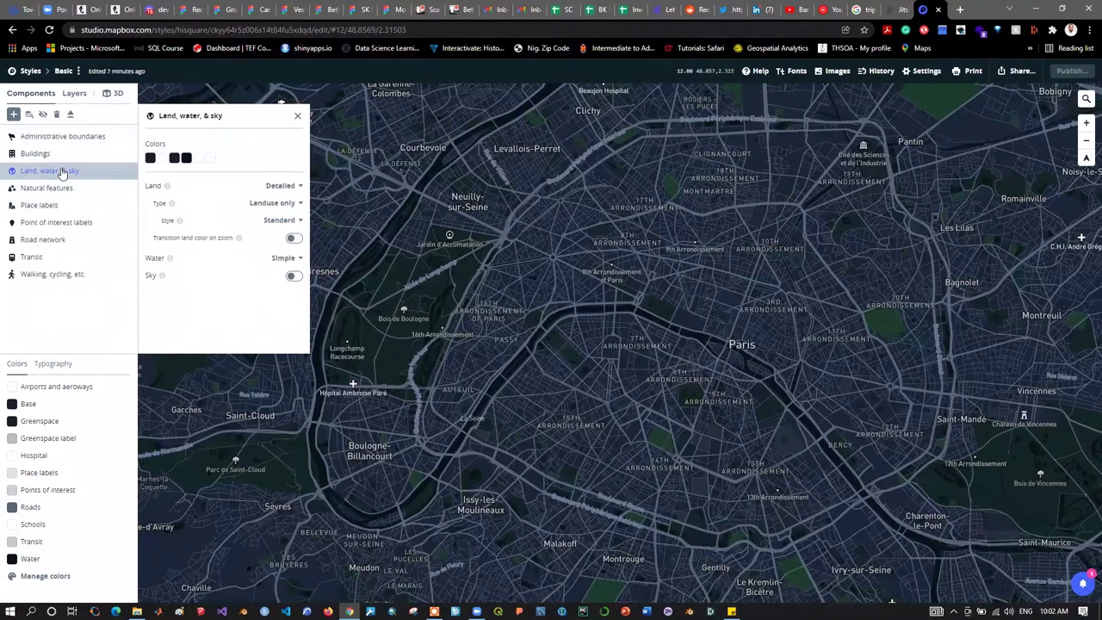
left_click(75, 95)
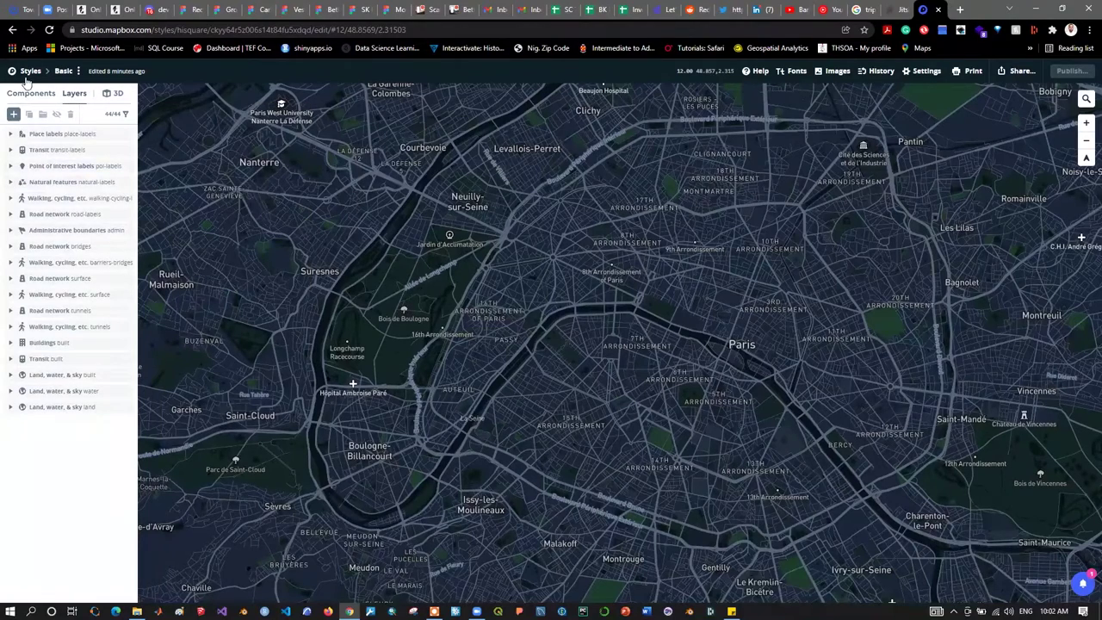
left_click(31, 93)
left_click(49, 172)
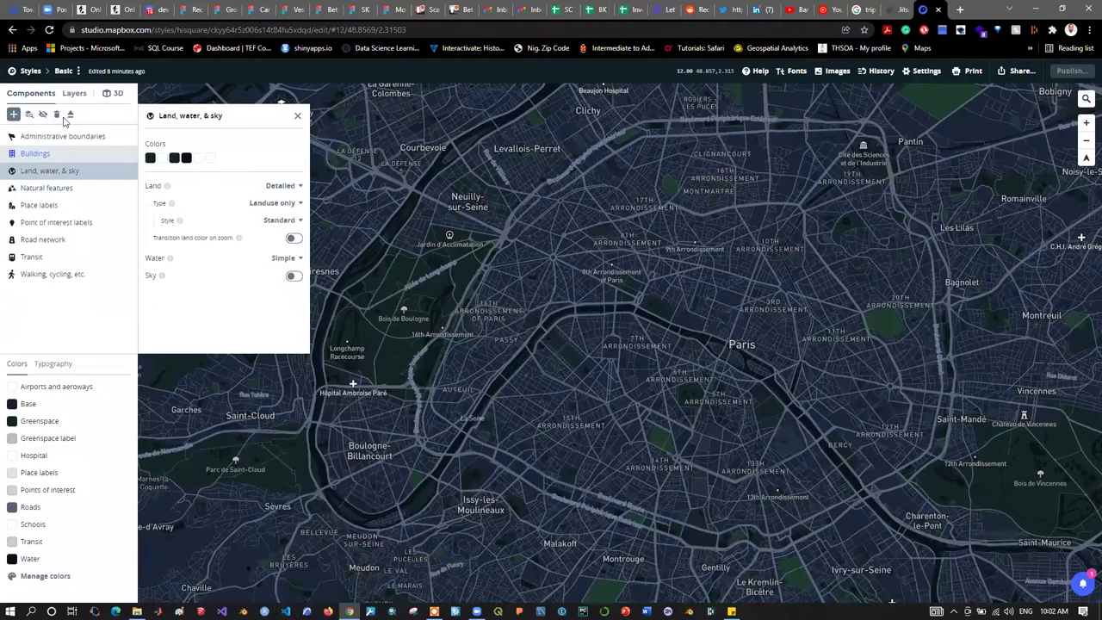
left_click(45, 207)
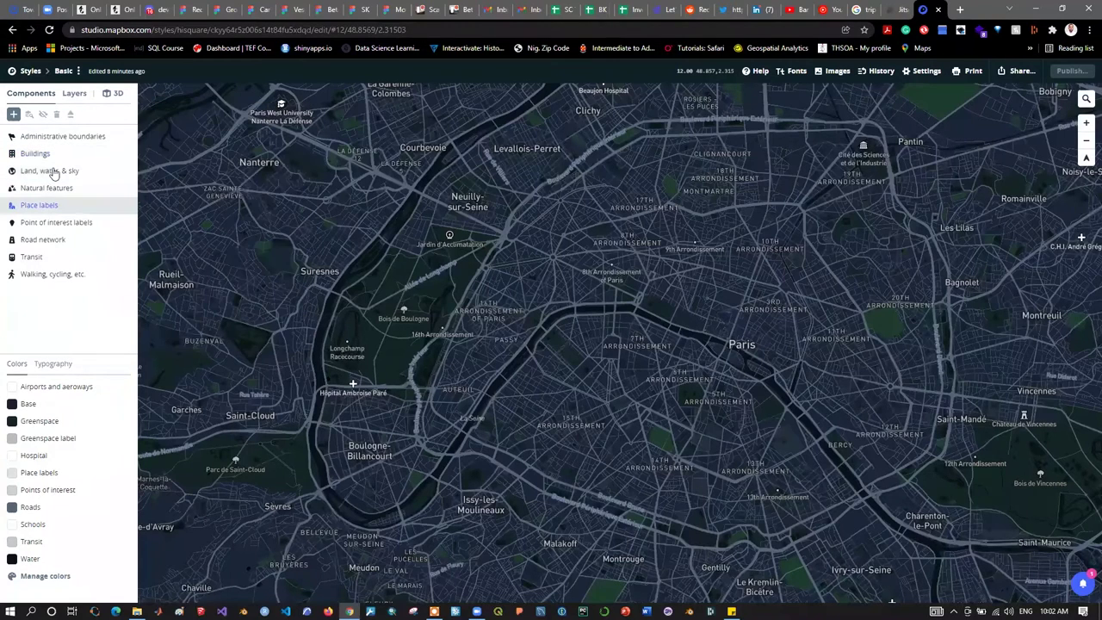
left_click(71, 173)
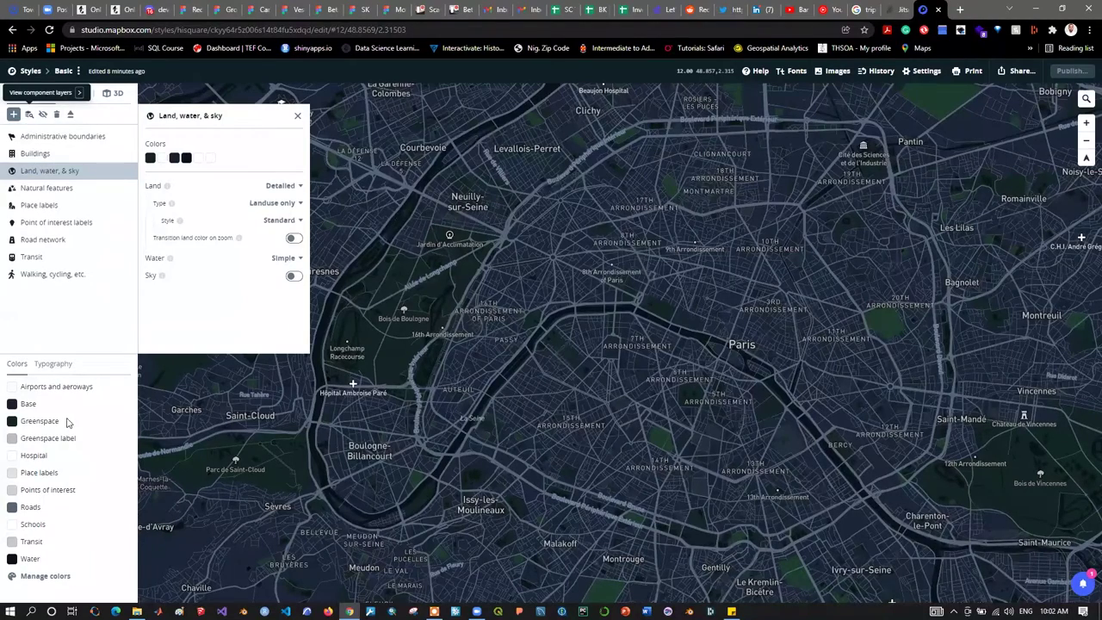
left_click(21, 383)
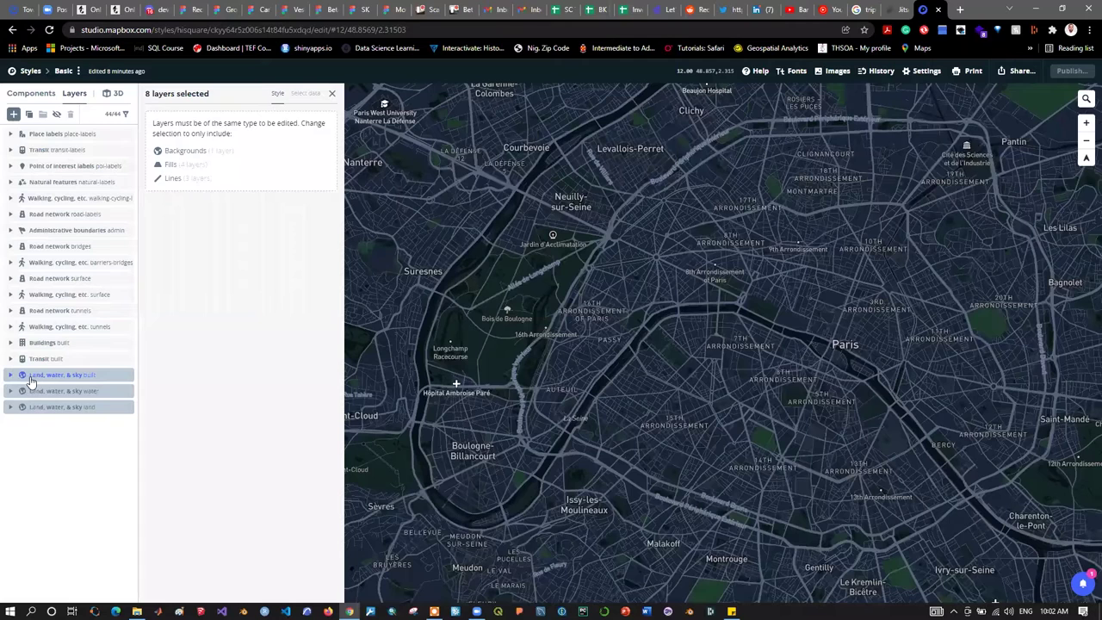
Step: Expand the built, water and land layer groups and select the landuse layer
left_click(9, 419)
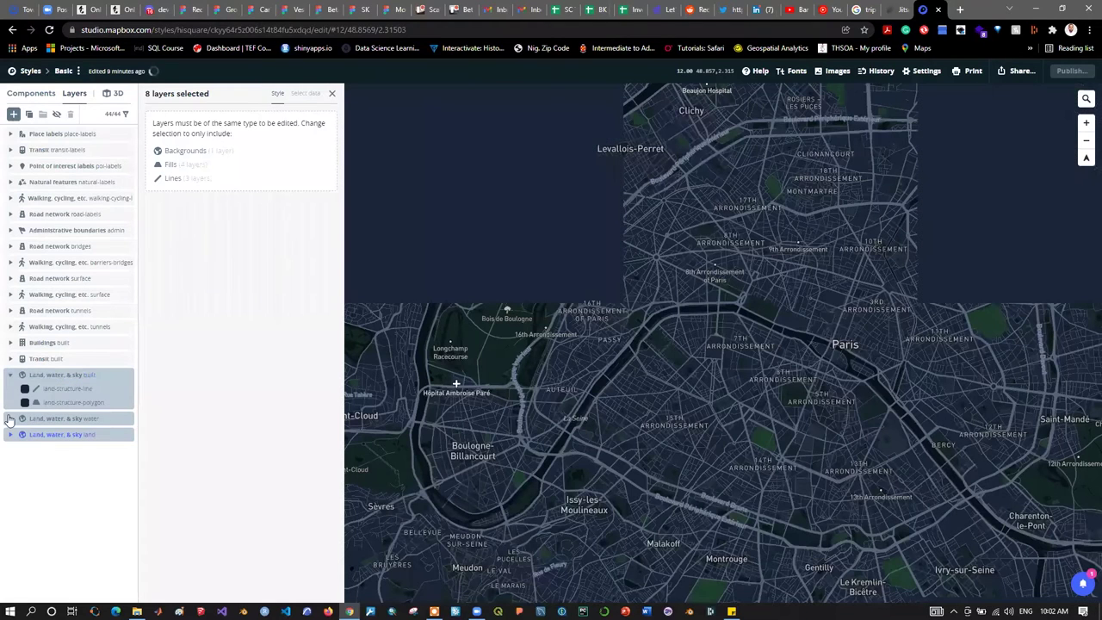
left_click(9, 418)
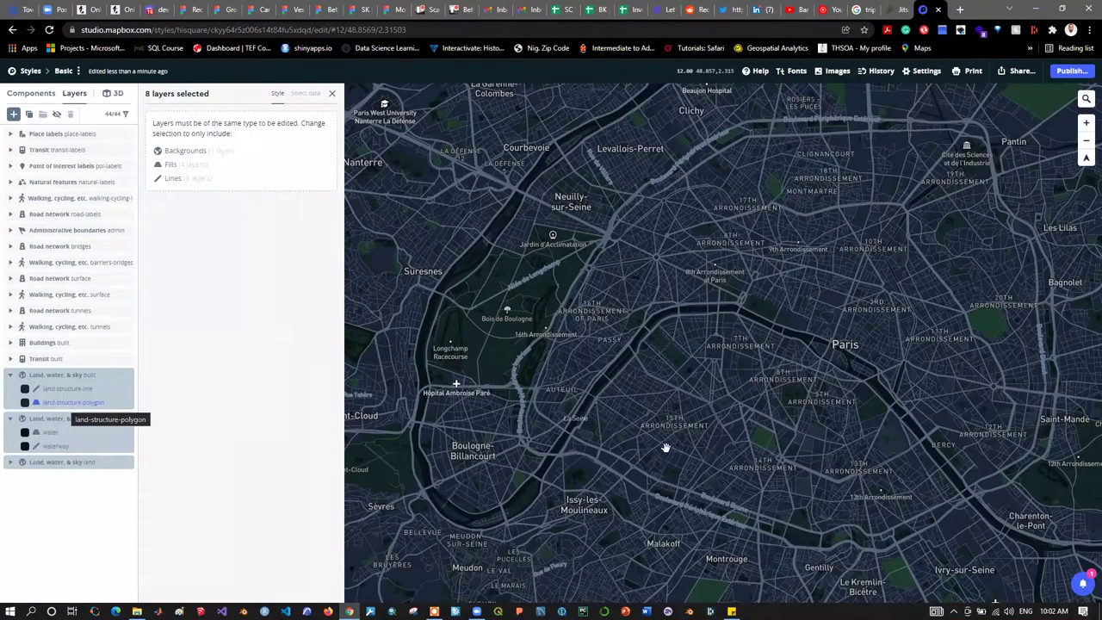
left_click(12, 463)
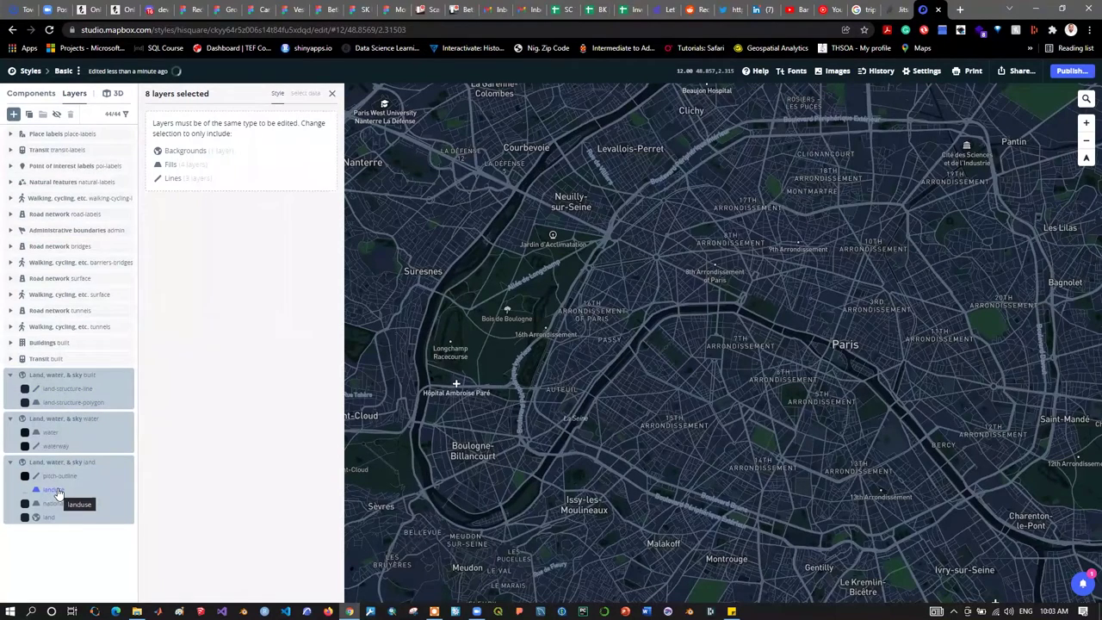
left_click(58, 492)
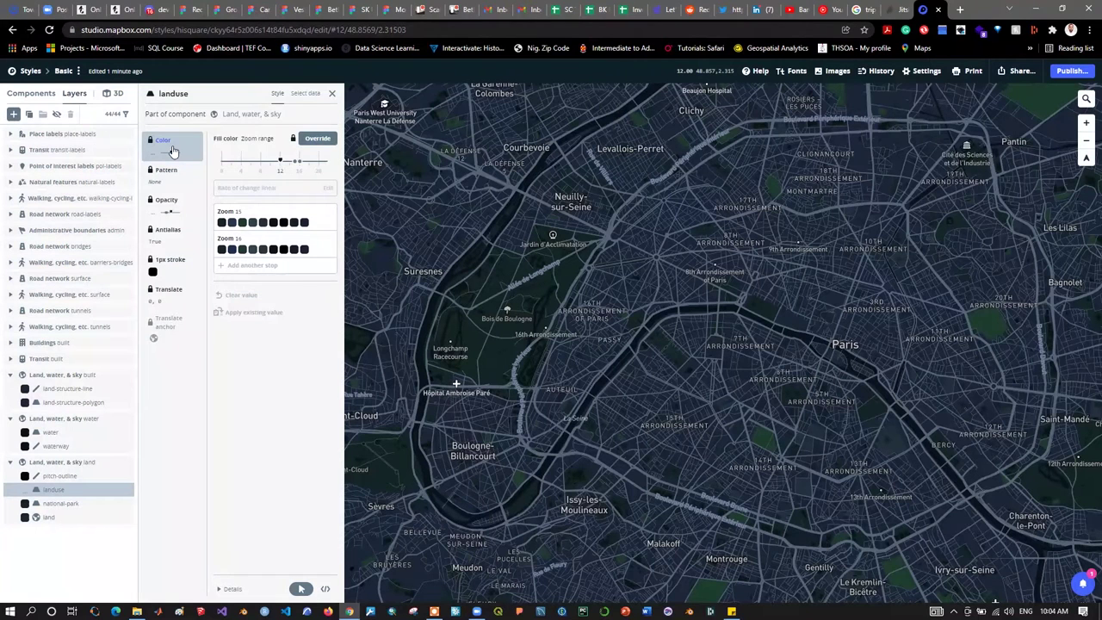
Step: Override the landuse fill colour and show the zoom 15 stop's class colour conditions
left_click(315, 142)
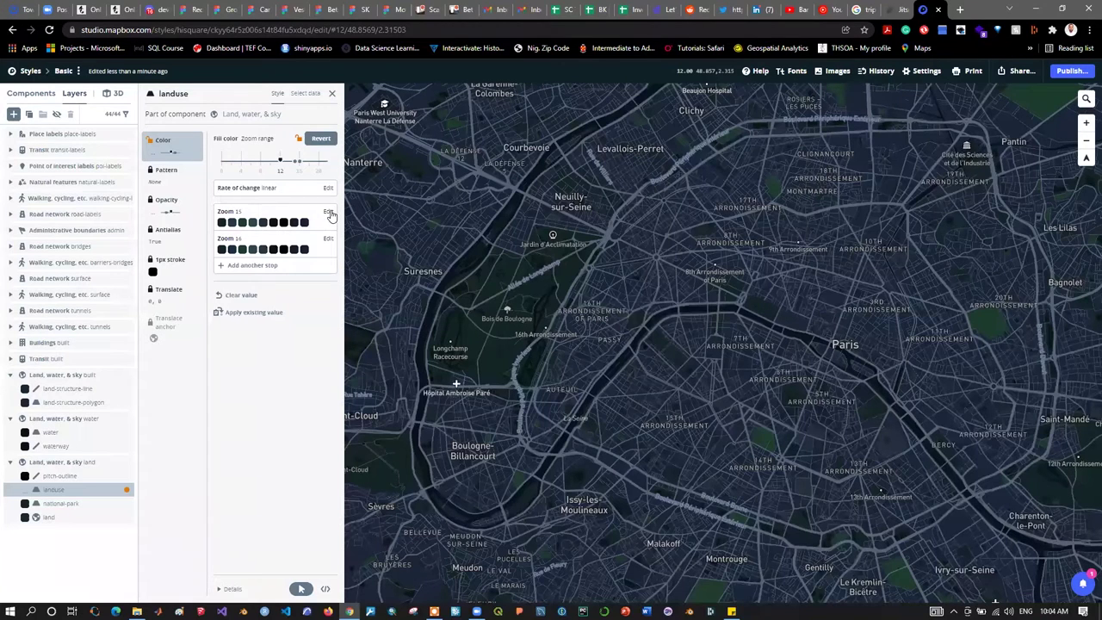
left_click(225, 240)
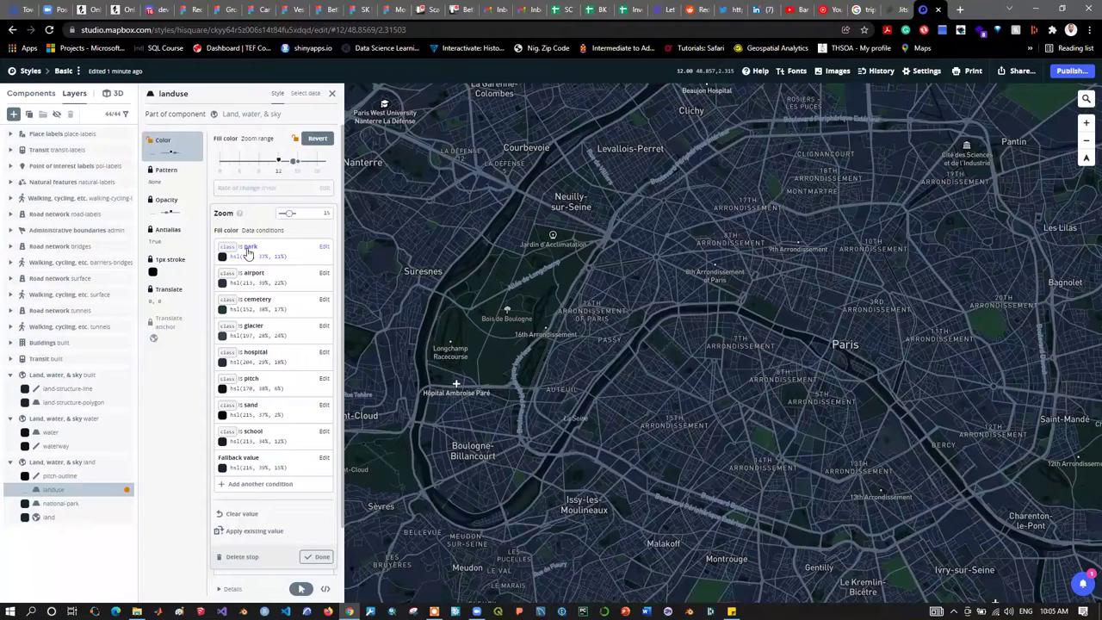
Step: Set the park class fill colour to teal, HSL 170, 33, 48
left_click(247, 250)
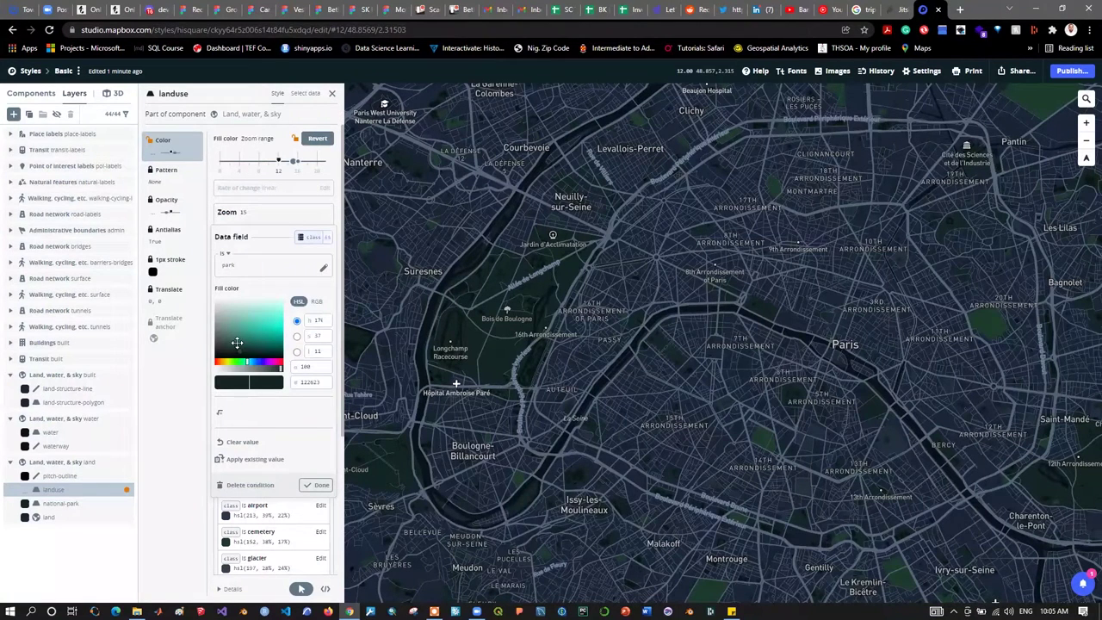
left_click_drag(238, 340, 243, 327)
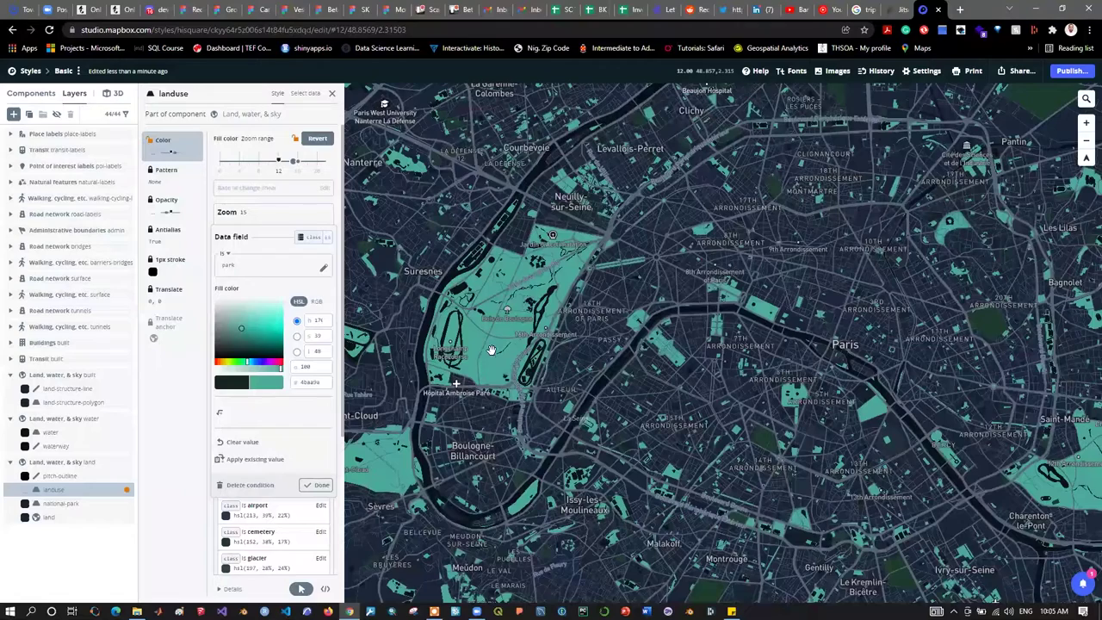
Step: Query map features, then select landuse at Père Lachaise Cemetery to return to its fill-colour stops
left_click(482, 391)
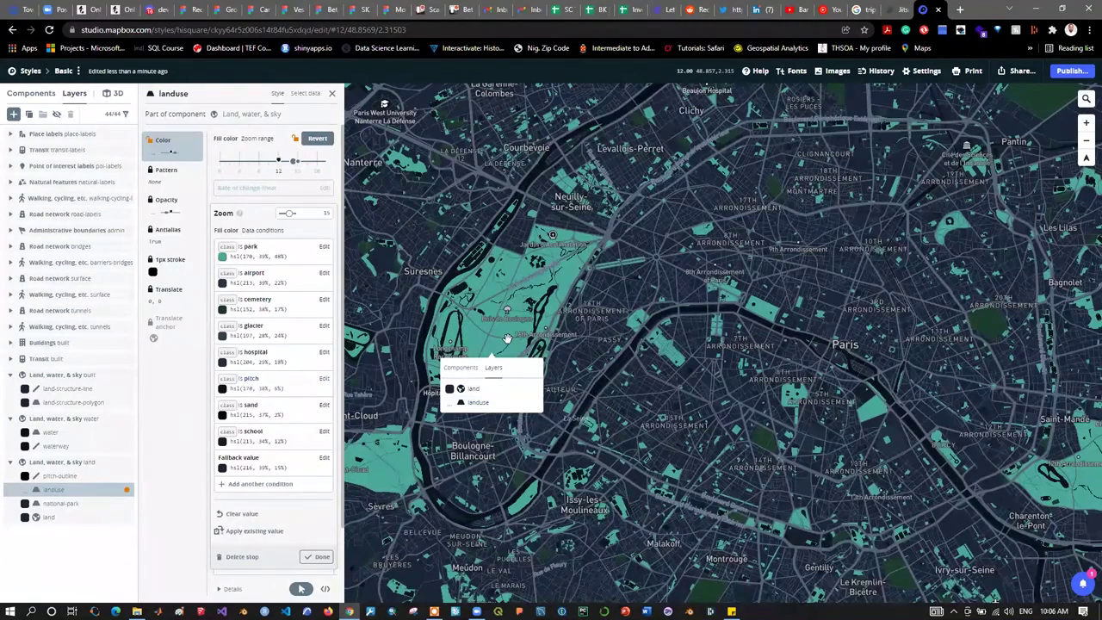
key("Escape")
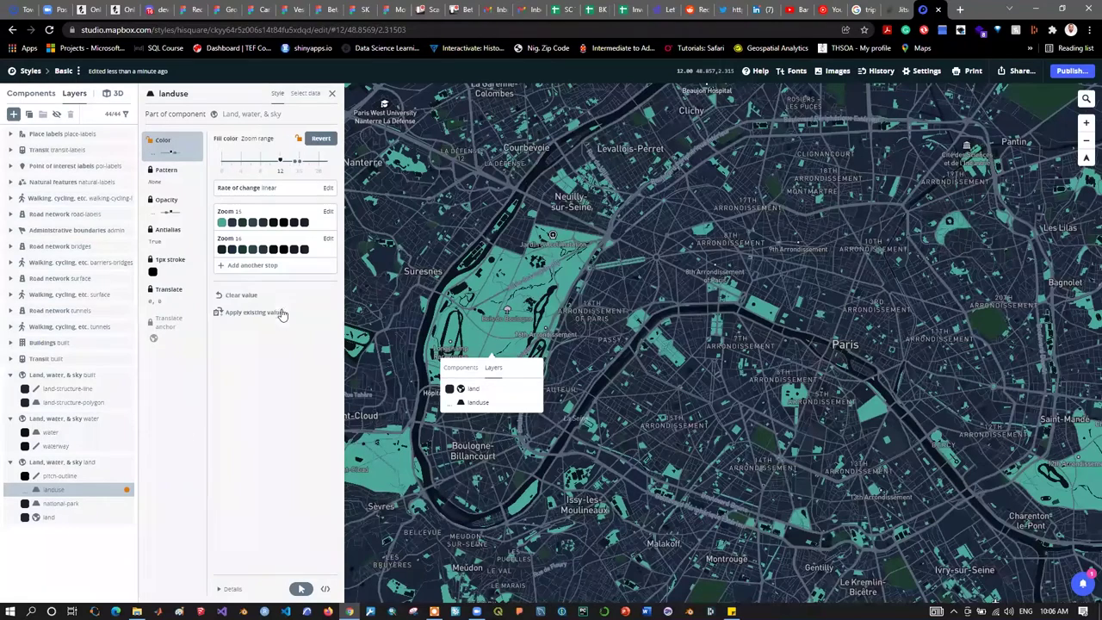
left_click(465, 404)
key("Escape")
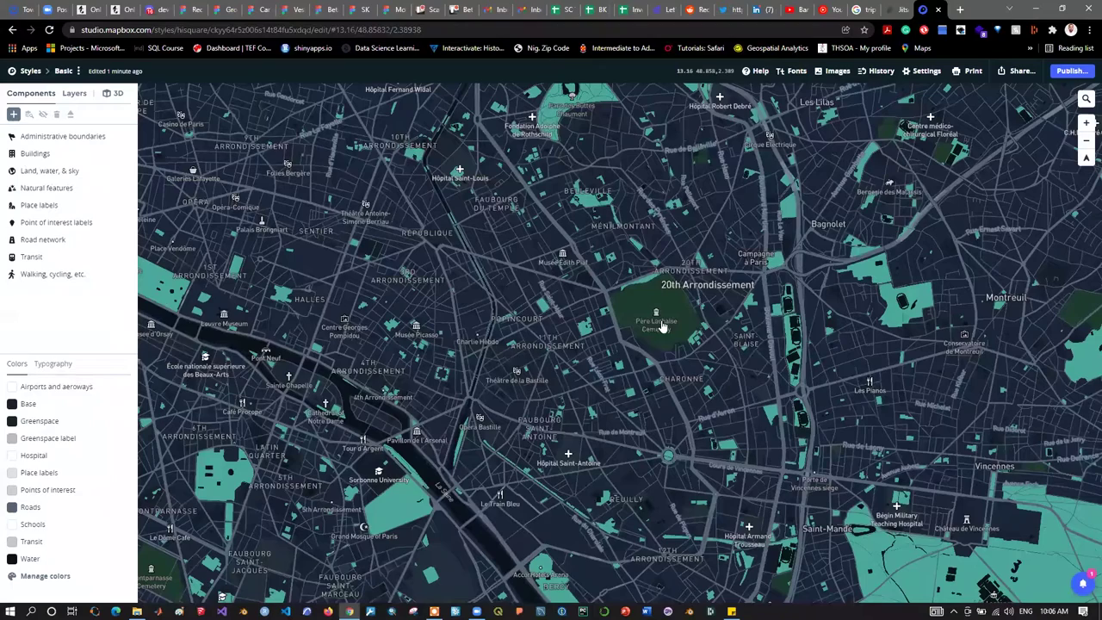
left_click(642, 347)
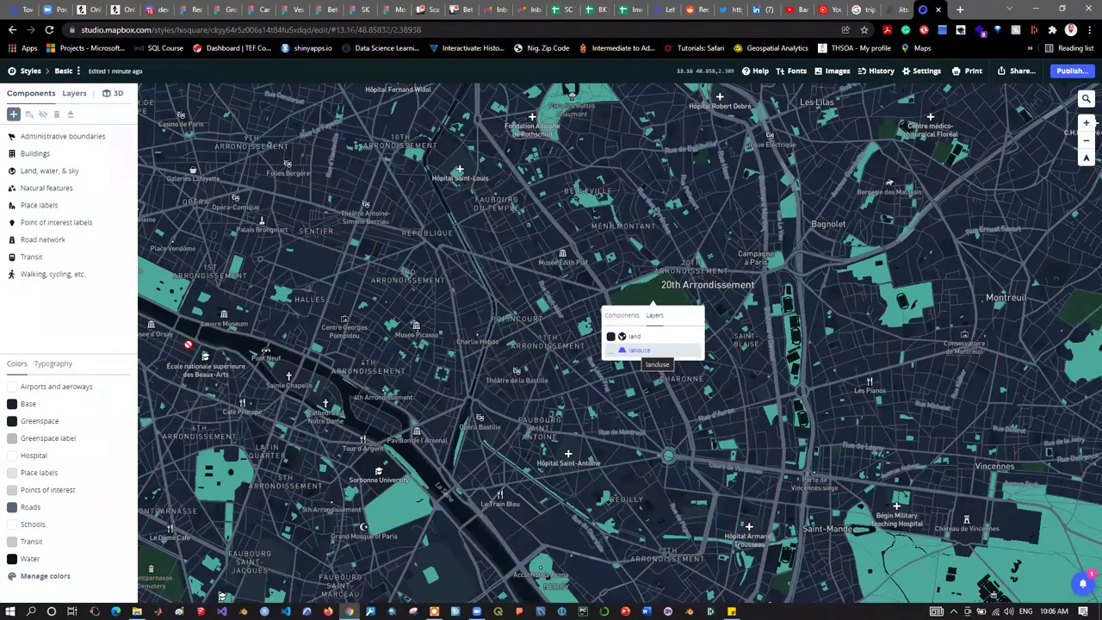
left_click(639, 349)
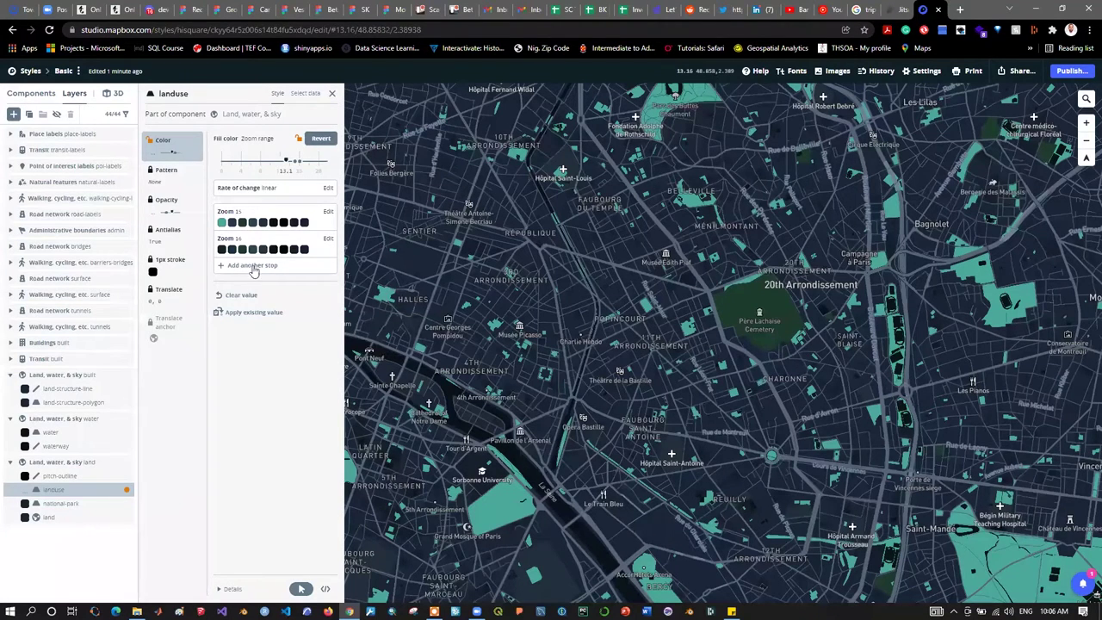
Step: Try lighter and greyer cemetery shades, keep the original dark green, and view the layer's data settings
left_click(256, 387)
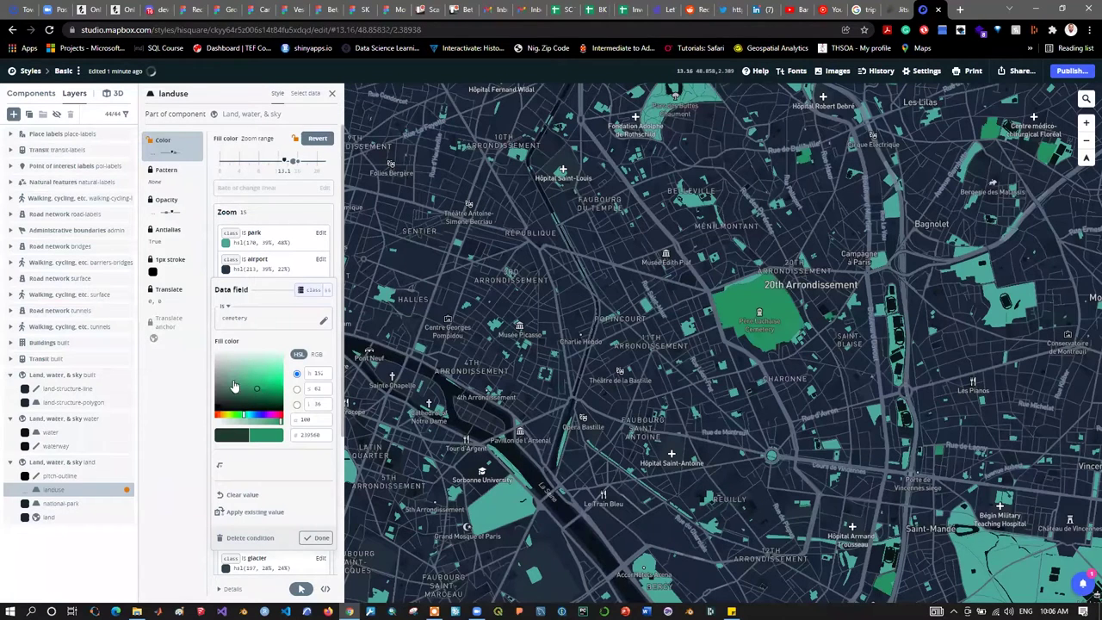
left_click(234, 380)
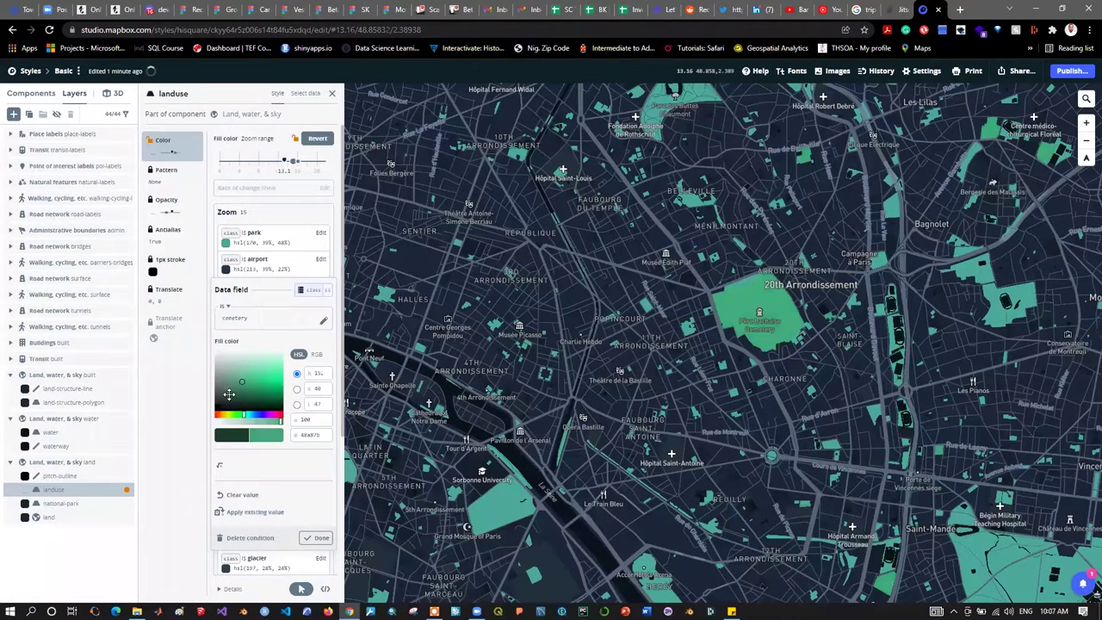
left_click(228, 398)
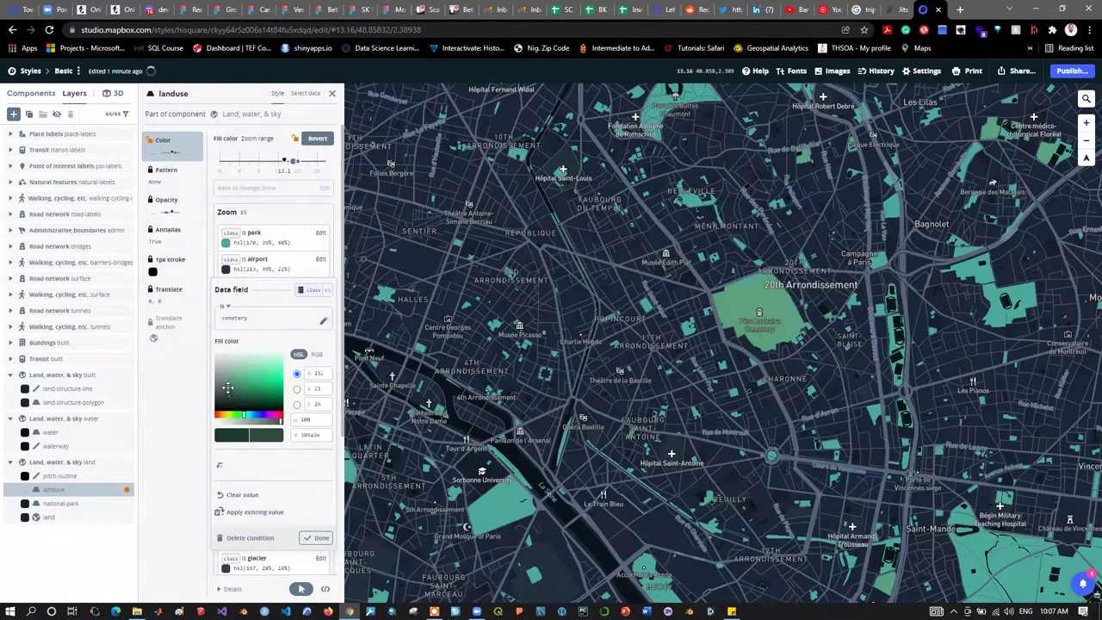
left_click(227, 387)
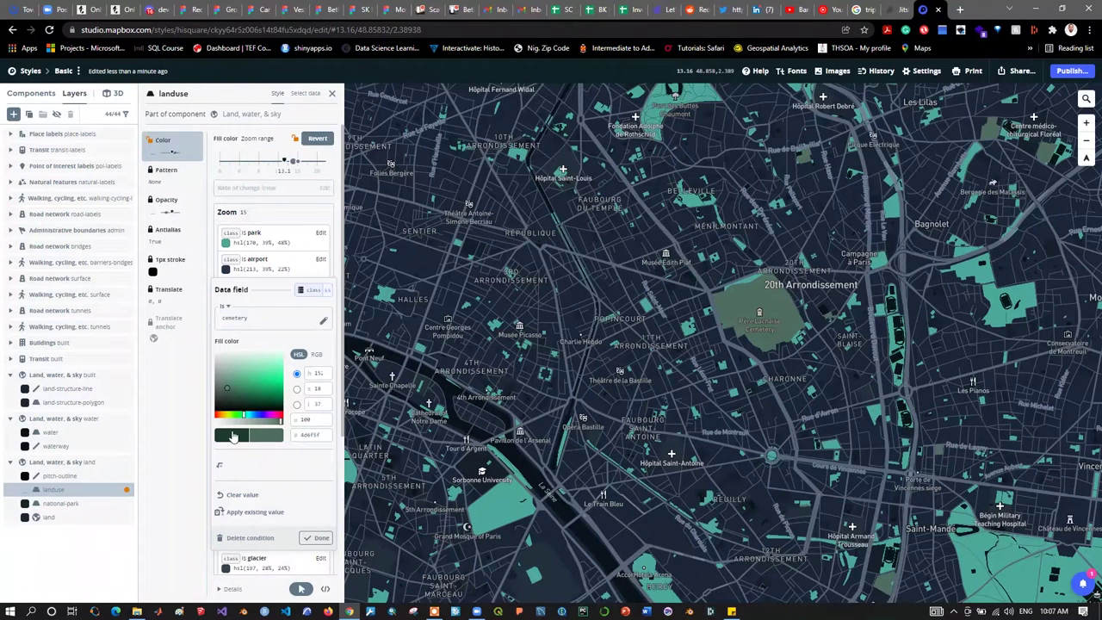
left_click(231, 437)
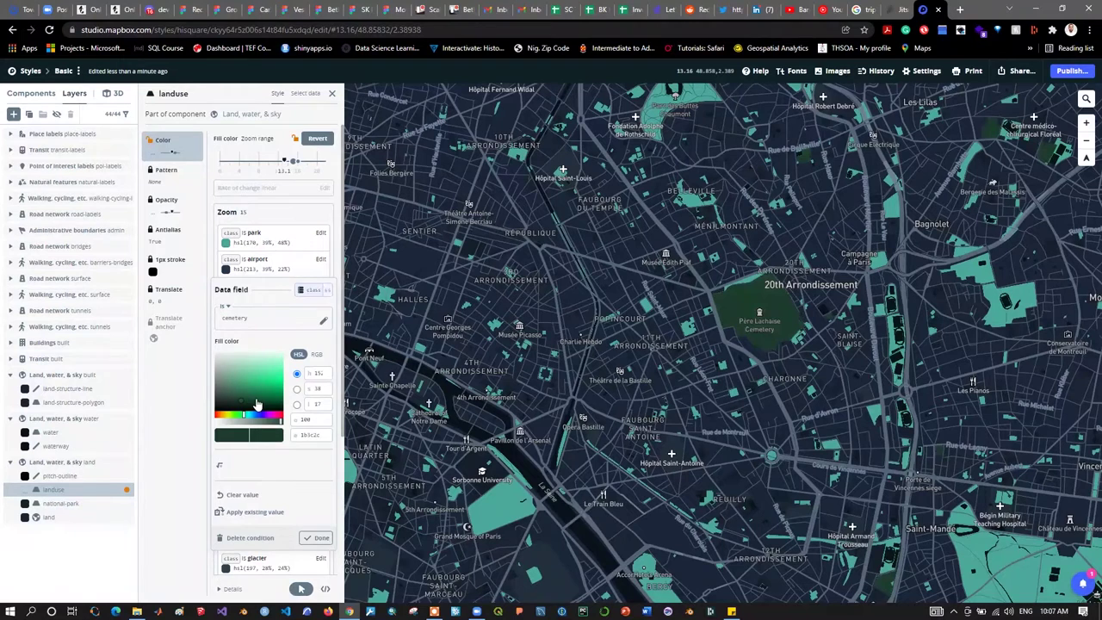
left_click(316, 537)
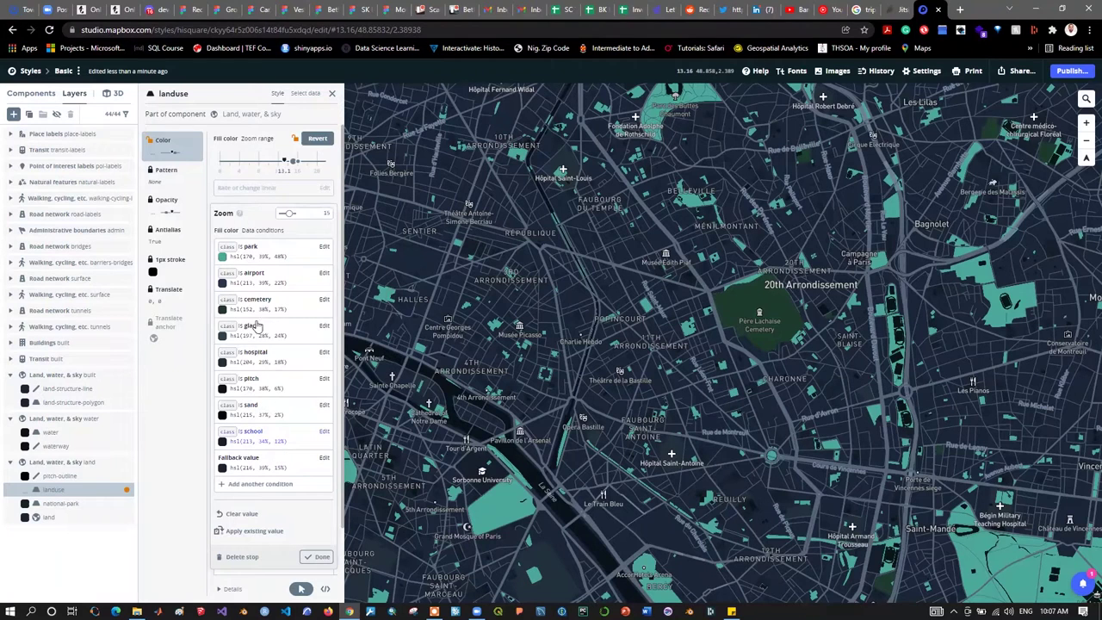
left_click(303, 93)
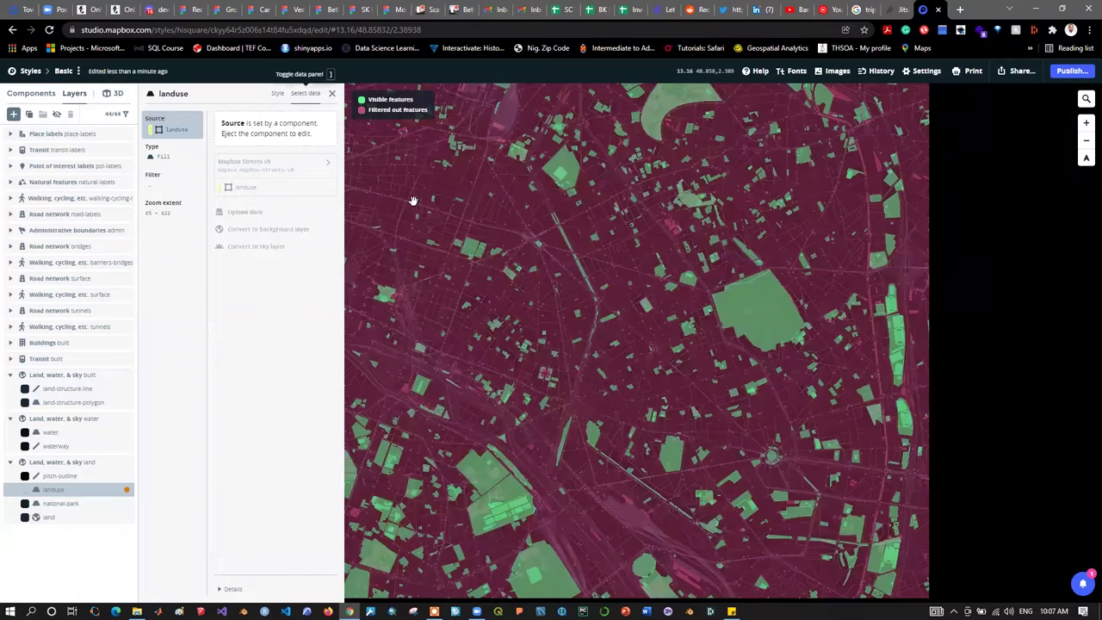
Step: Inspect landuse features at four map spots in Select data, then dismiss the inspection popup
left_click(404, 324)
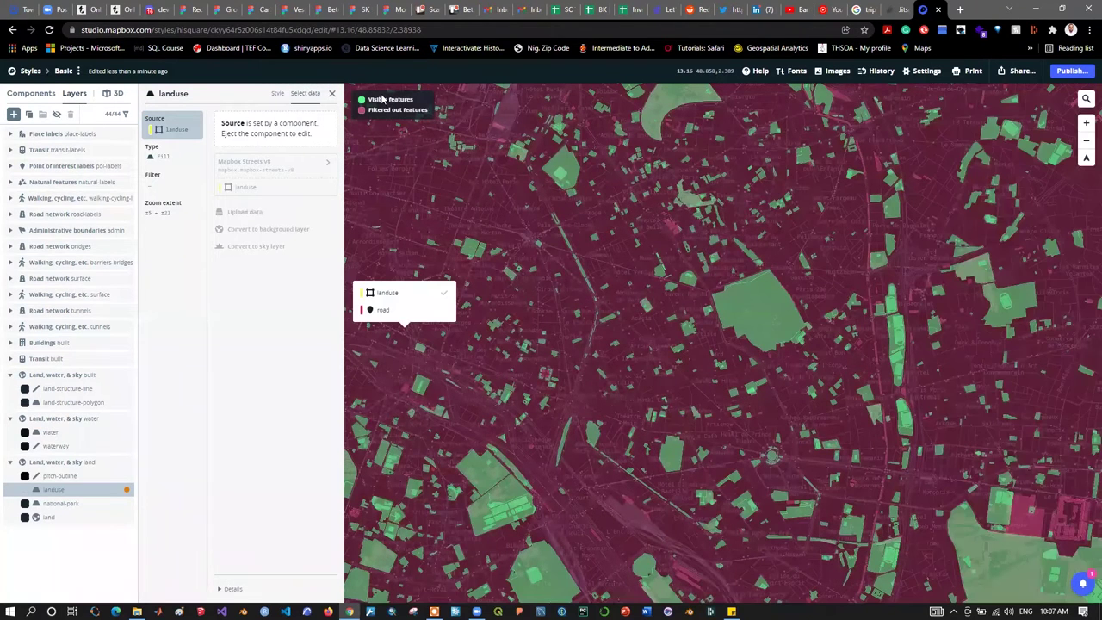
left_click(371, 268)
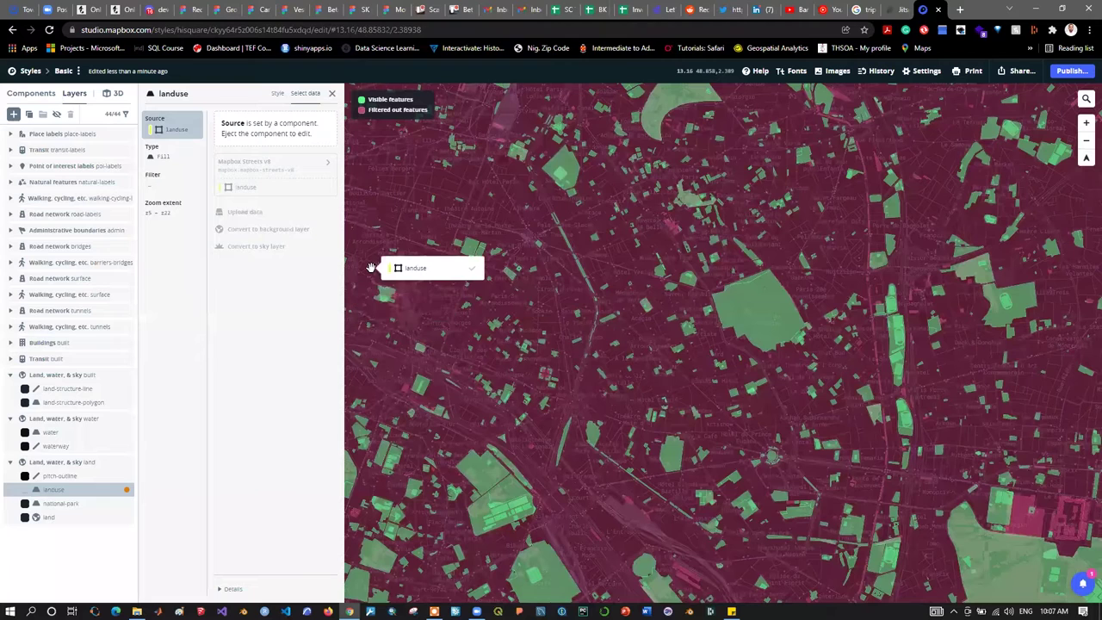
left_click(389, 266)
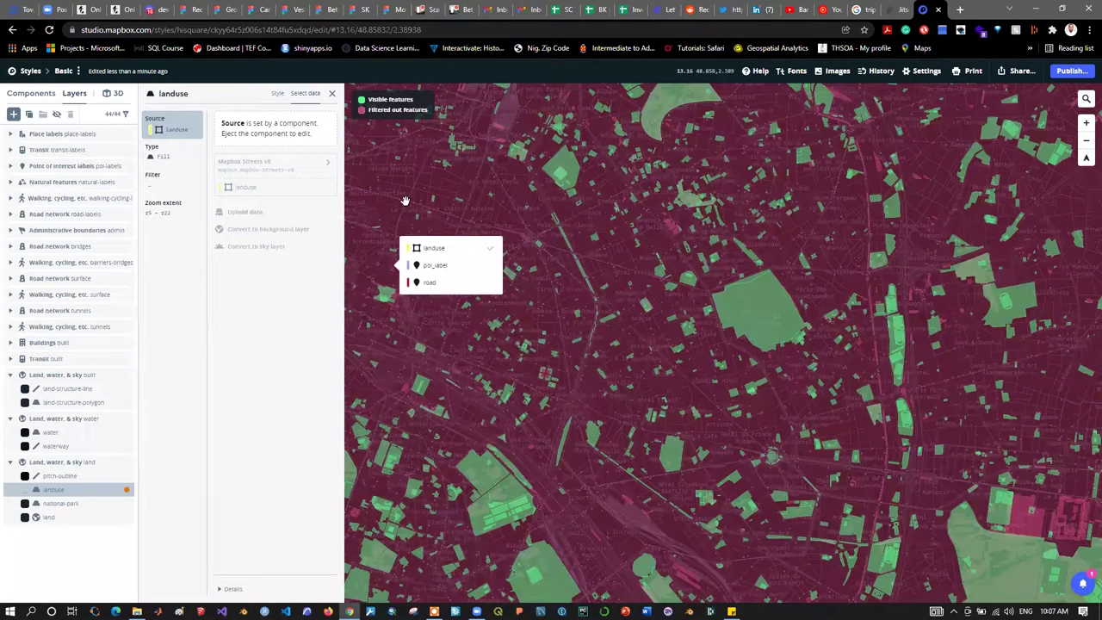
left_click(406, 272)
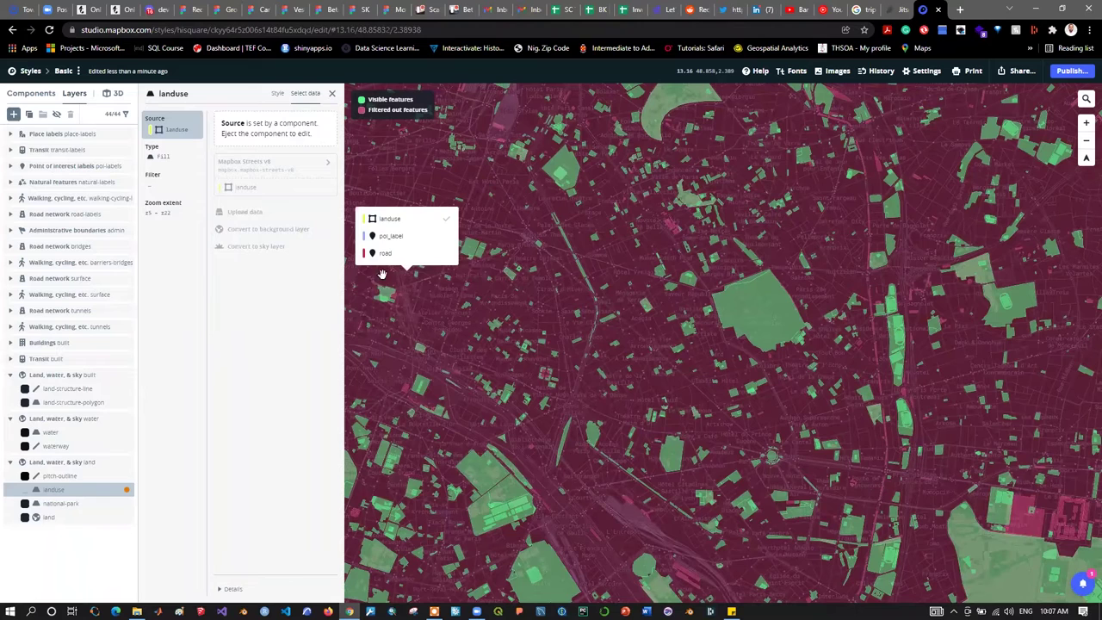
left_click(163, 182)
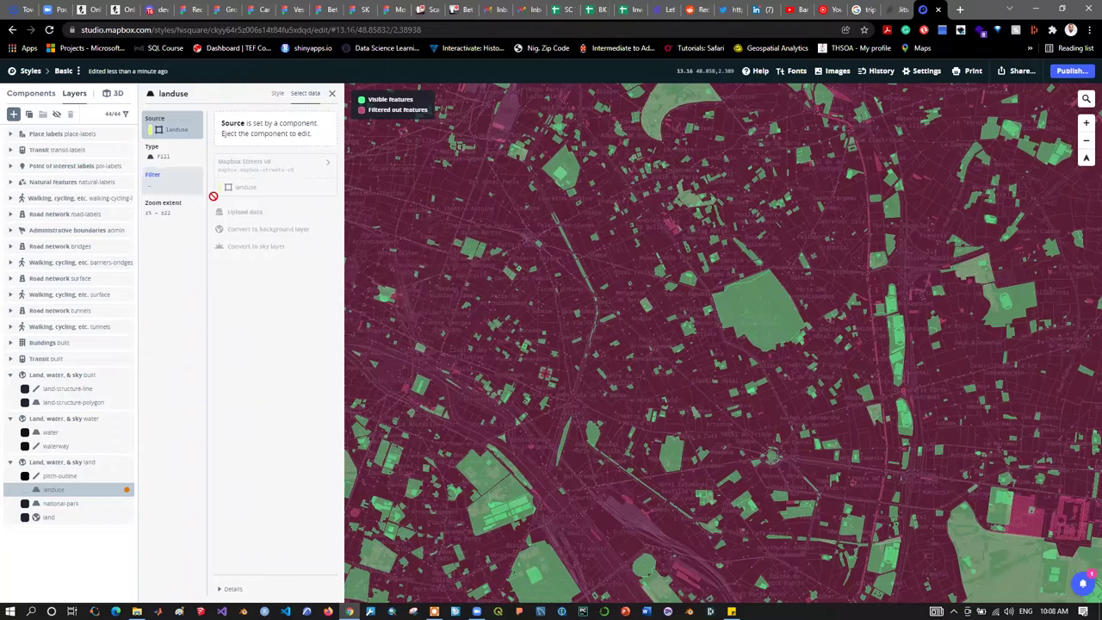
Step: Inspect the layers under three map spots and close the feature details popup
left_click(368, 211)
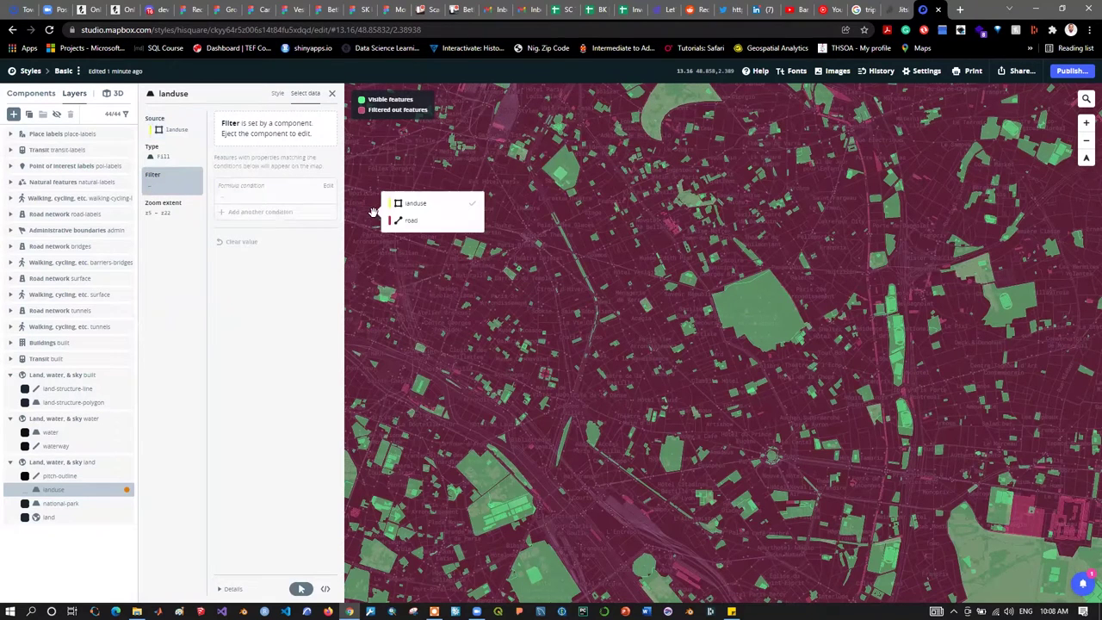
left_click(377, 290)
left_click(372, 255)
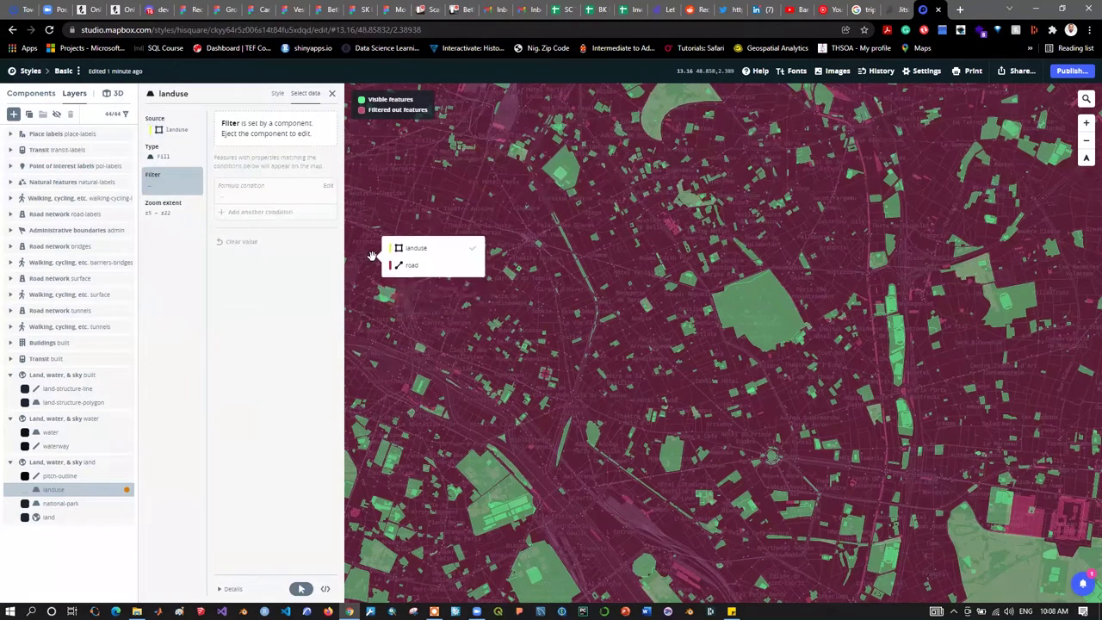
left_click(169, 190)
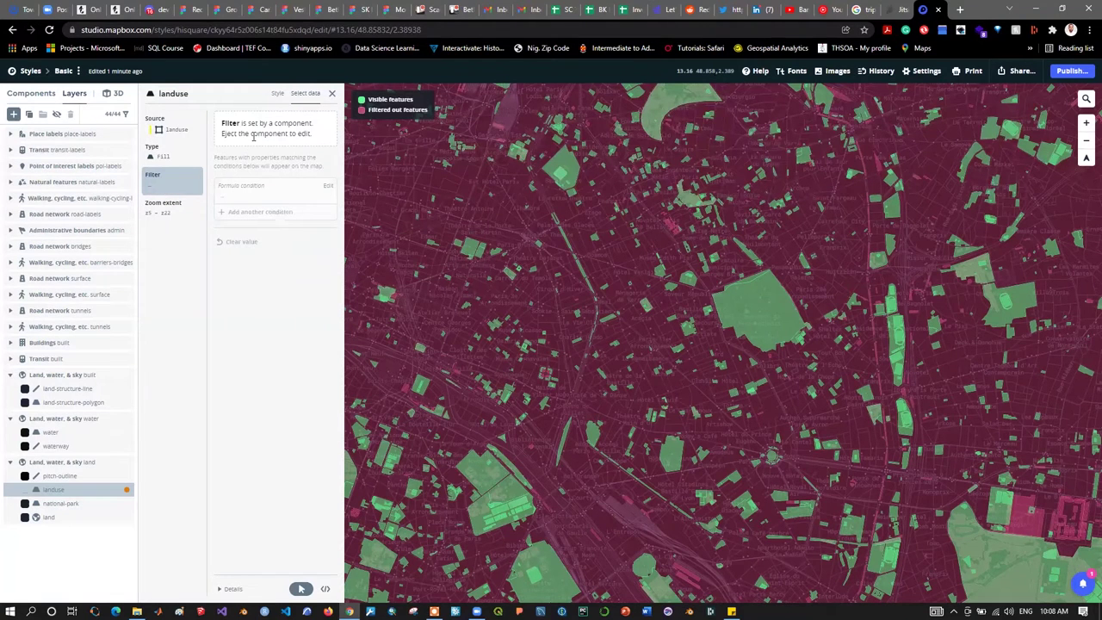
Step: Probe landuse areas across the map until one's details show class residential
left_click(537, 192)
left_click(592, 344)
left_click(565, 344)
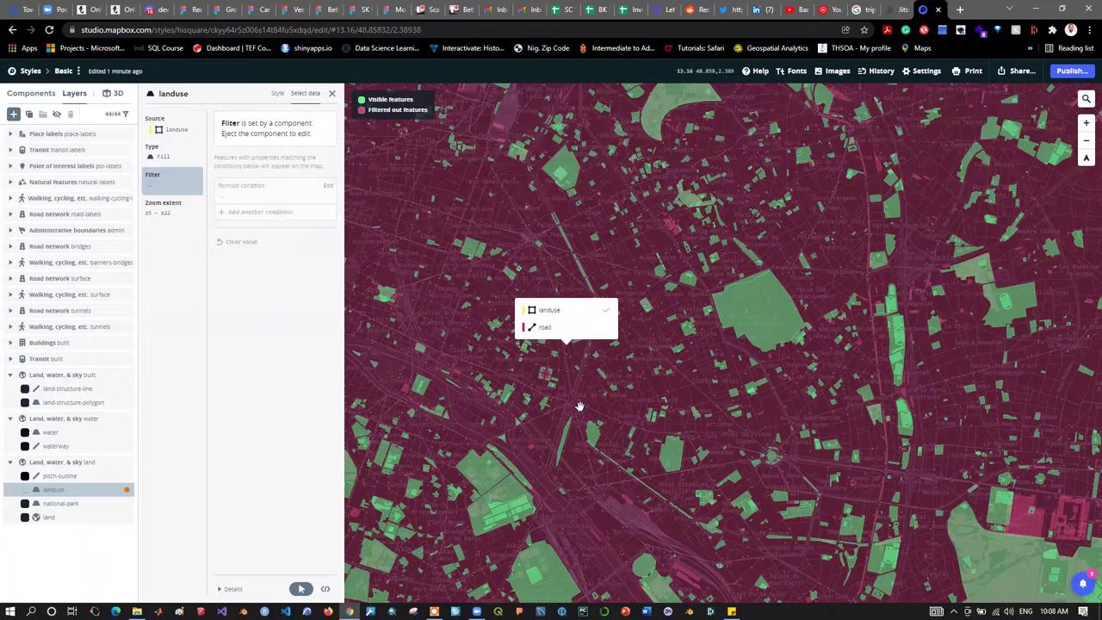
left_click(579, 405)
left_click(422, 316)
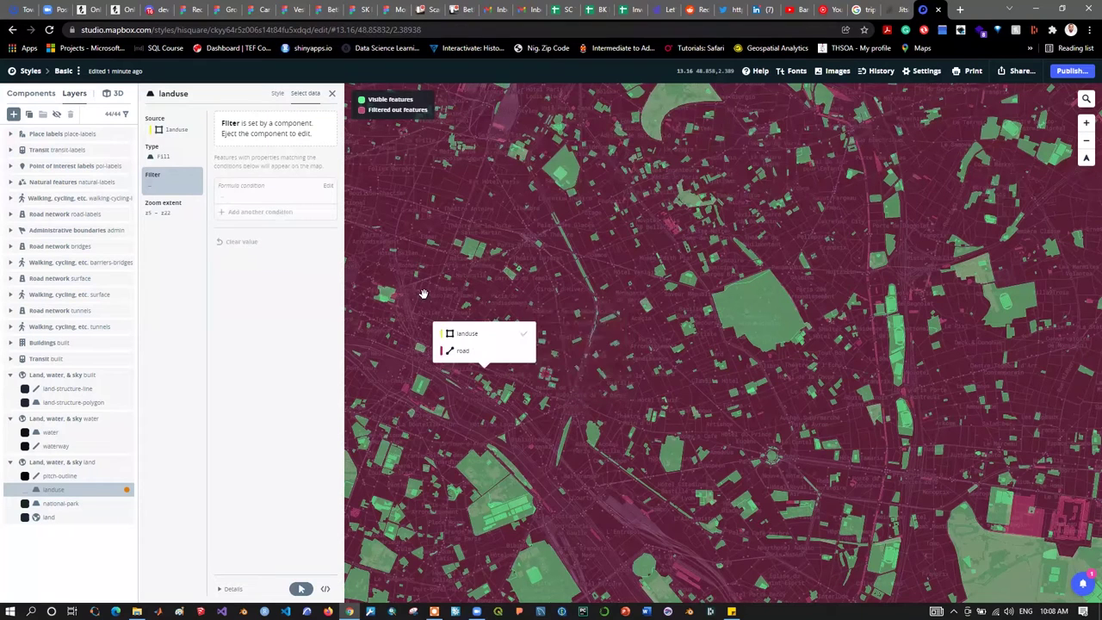
left_click(422, 293)
left_click(418, 364)
left_click(472, 220)
left_click(501, 217)
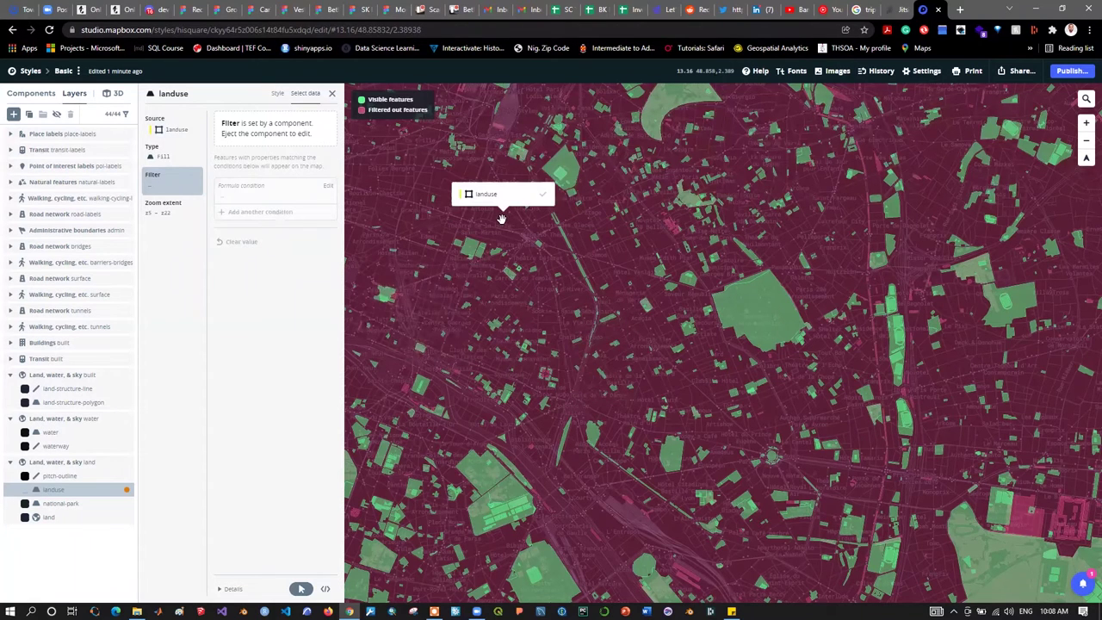
left_click(500, 218)
left_click(469, 222)
left_click(479, 226)
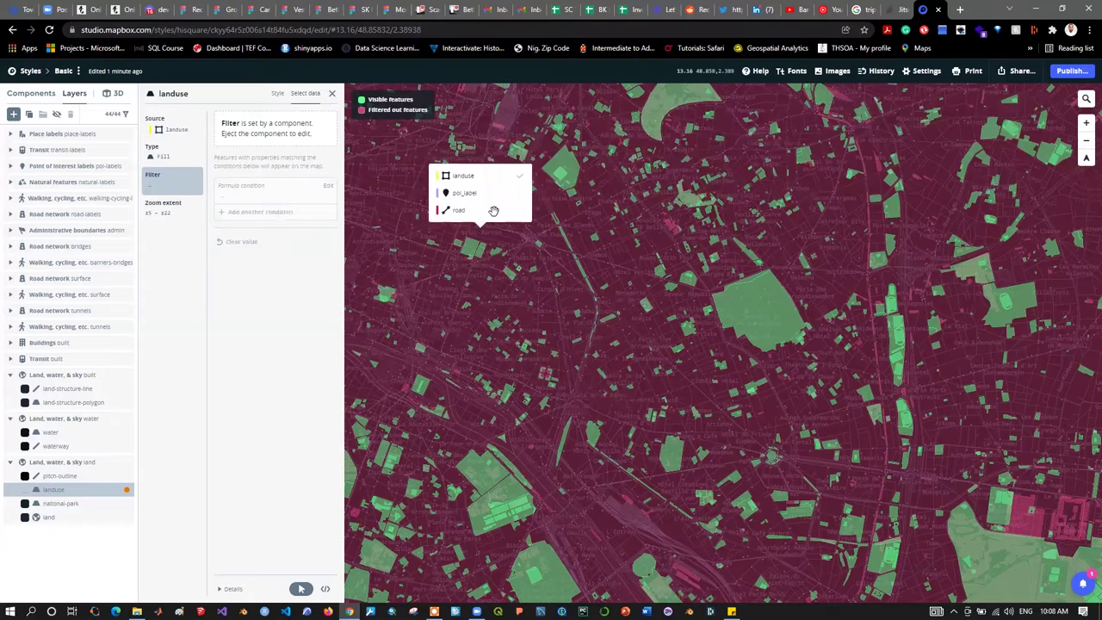
left_click(493, 212)
left_click(475, 247)
left_click(538, 271)
left_click(432, 284)
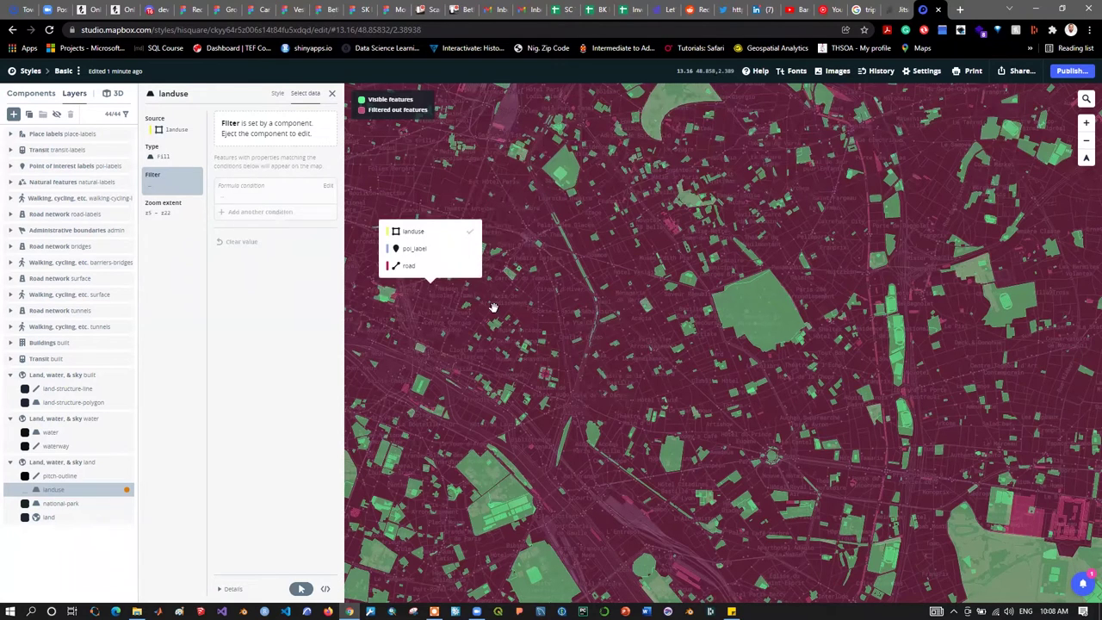
left_click(489, 300)
left_click(544, 320)
left_click(546, 322)
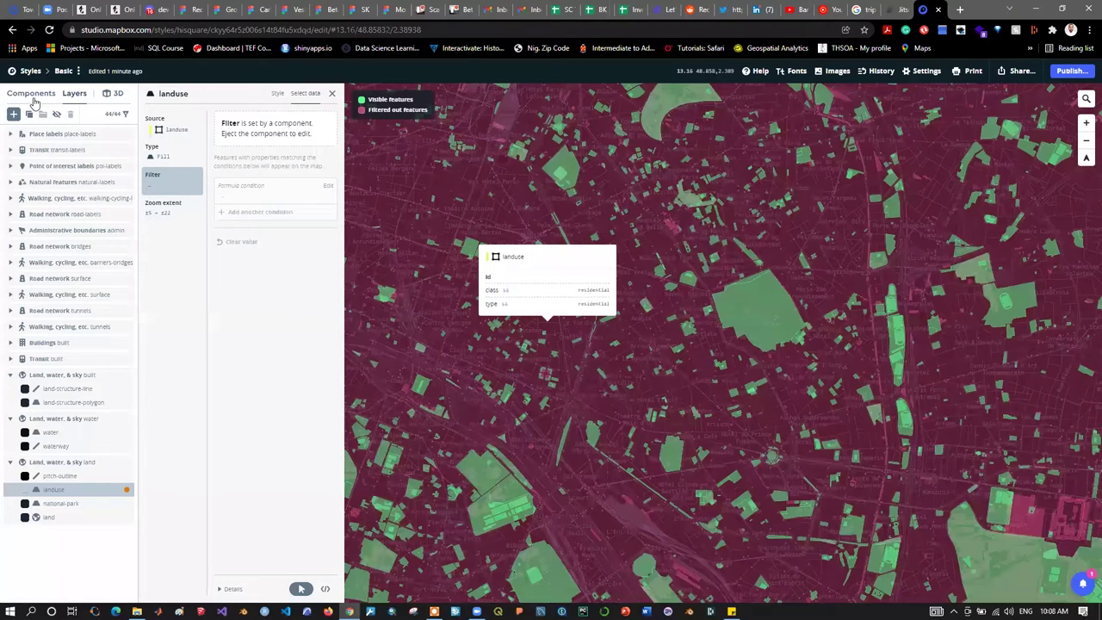
Step: Eject the Land, water, & sky component into 8 standalone layers and select landuse
left_click(52, 178)
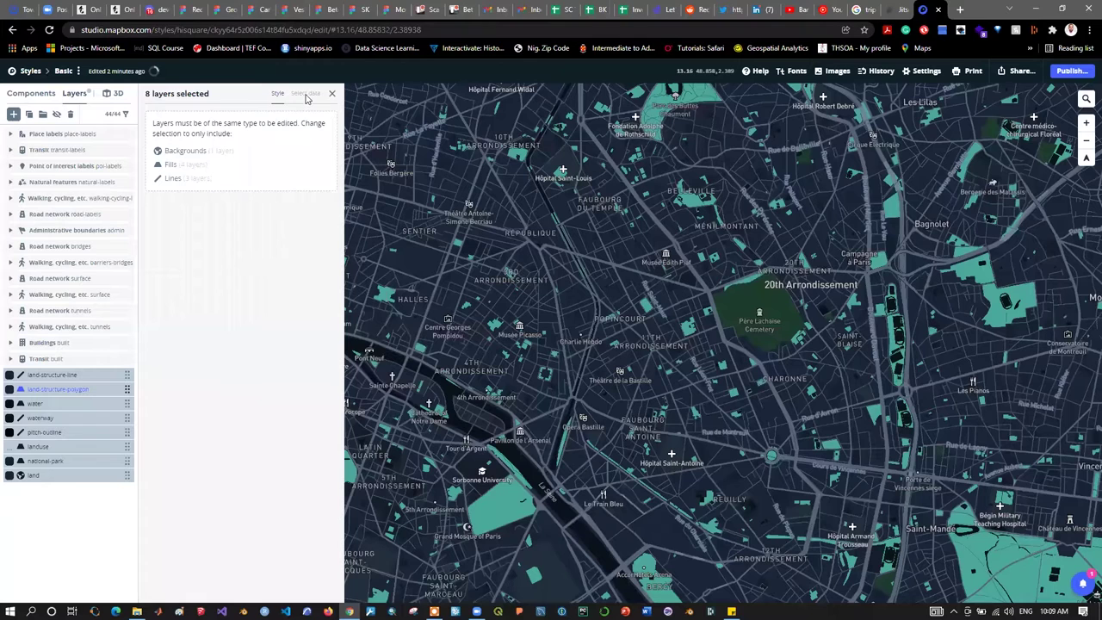
left_click(39, 449)
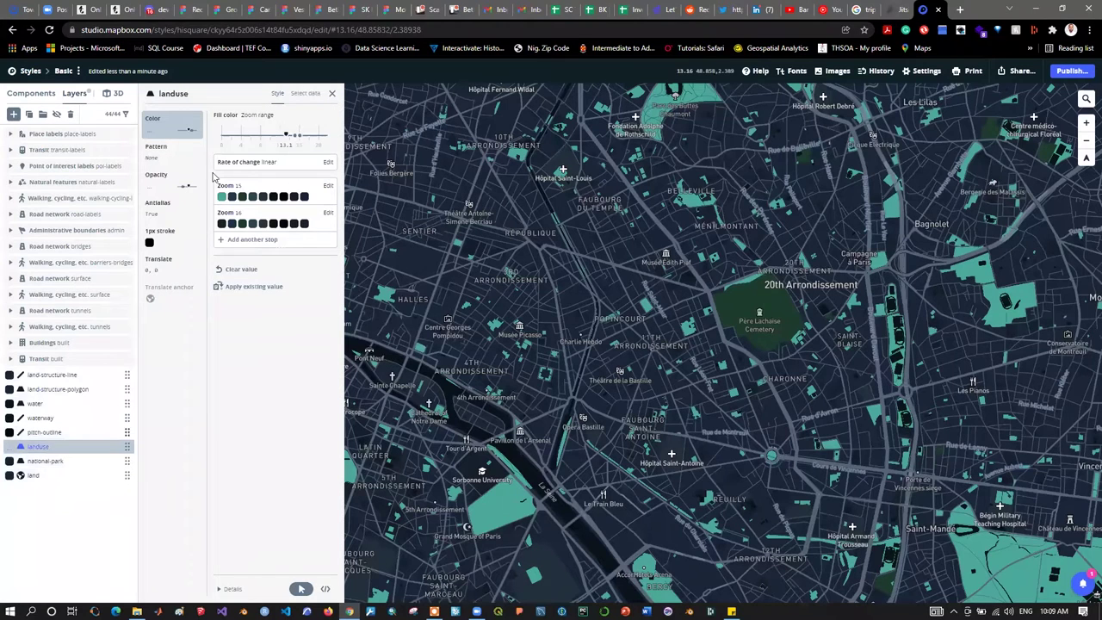
Step: Add a second landuse filter condition on the class field and list its 16 values
left_click(306, 94)
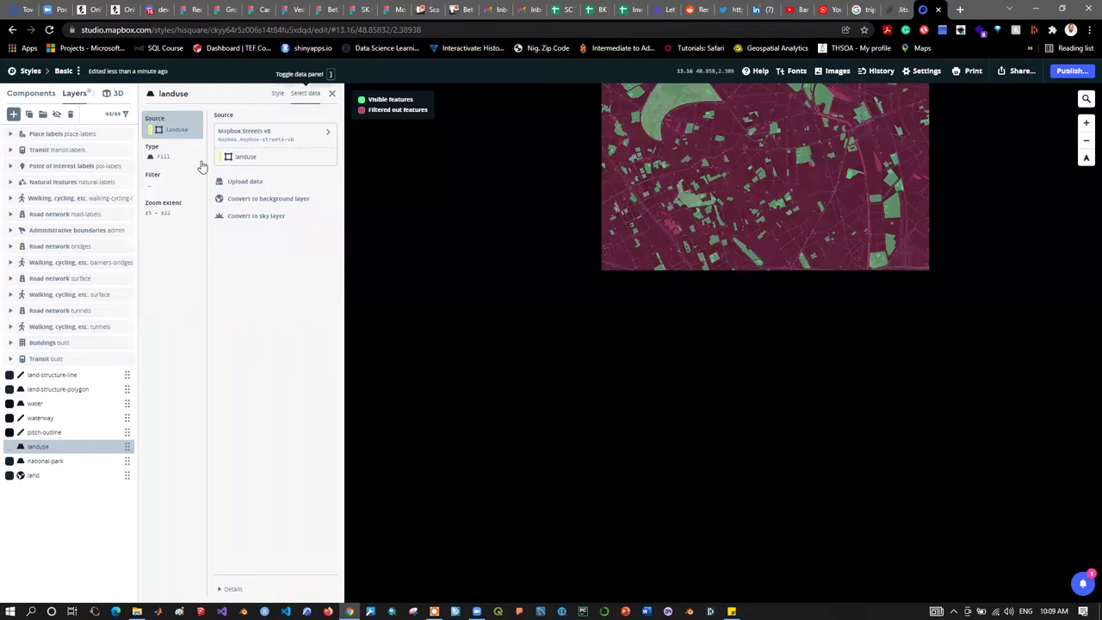
left_click(163, 177)
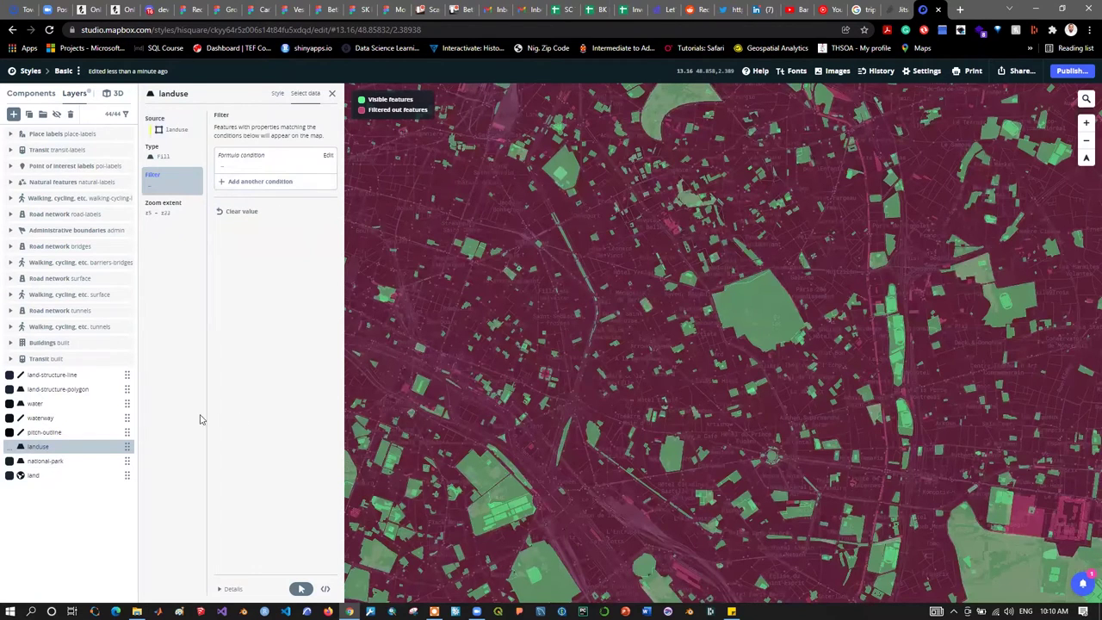
left_click(263, 184)
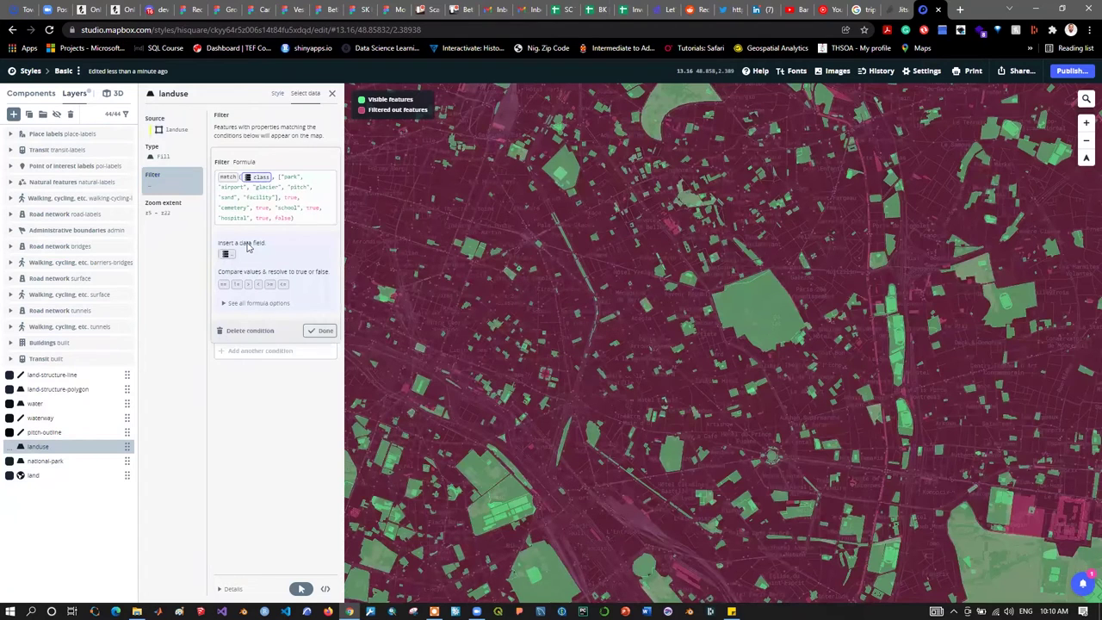
left_click(319, 332)
left_click(251, 186)
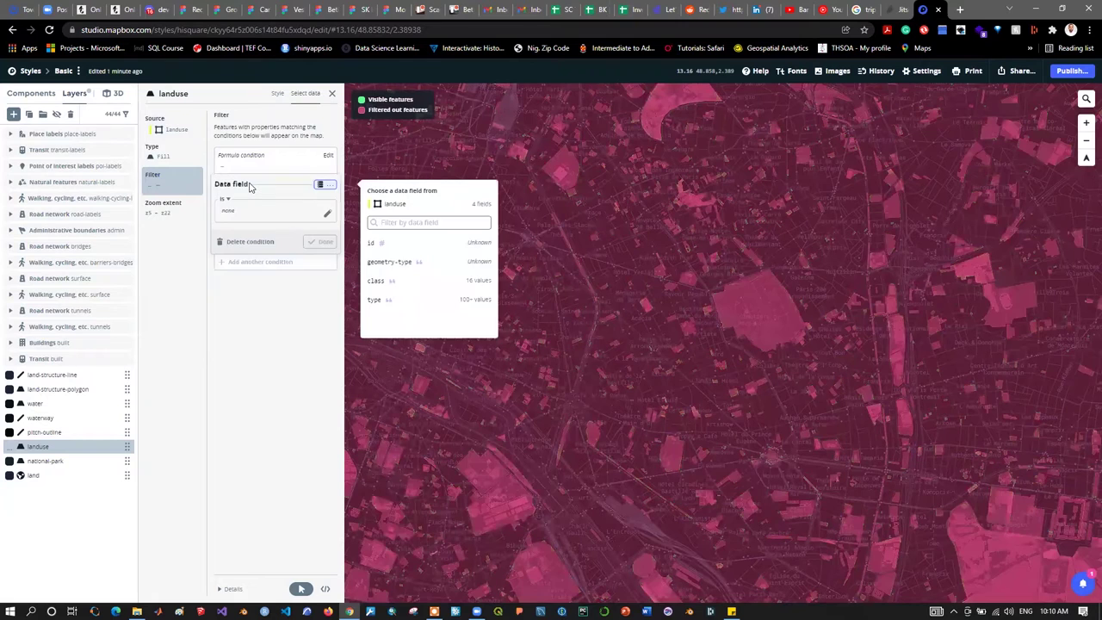
left_click(410, 281)
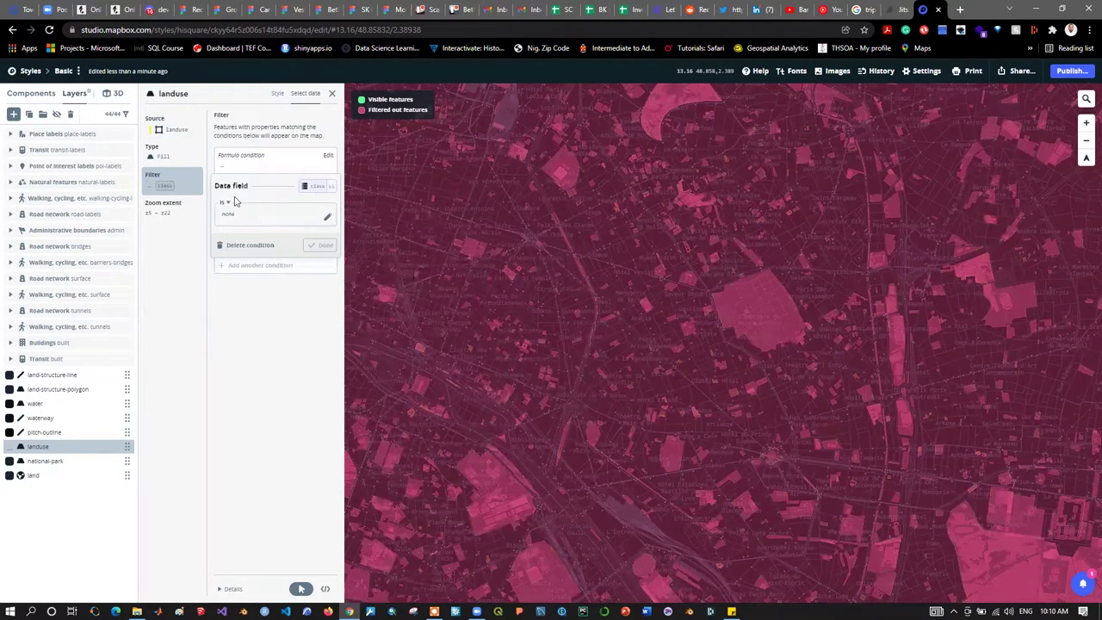
left_click(327, 219)
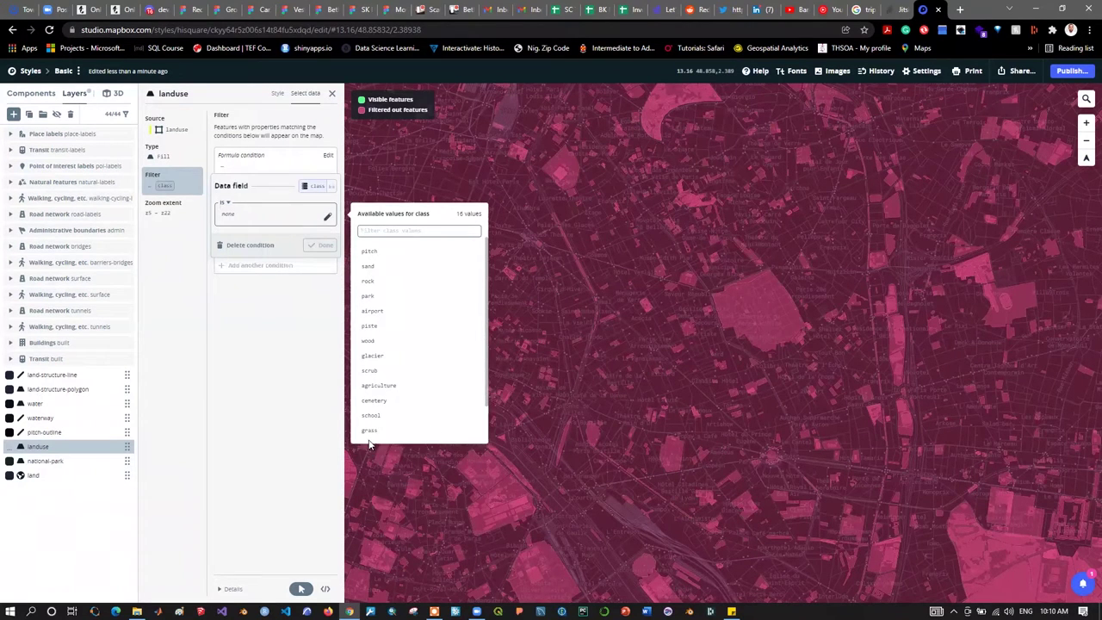
Step: Allow residential, park and school in the landuse class filter
scroll(366, 429, "down", 1)
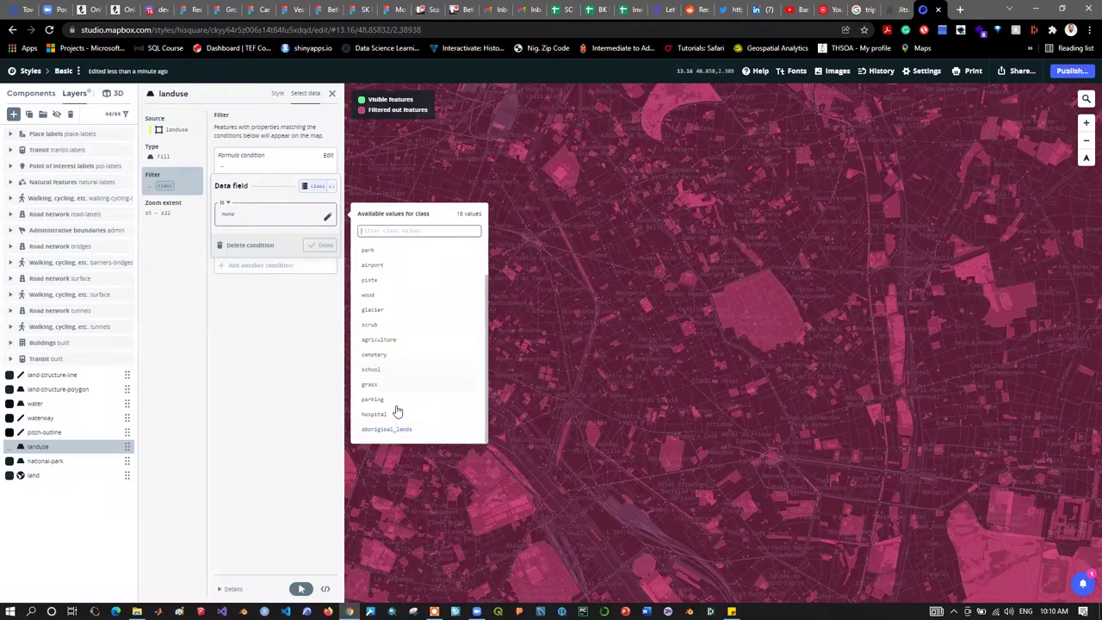
scroll(396, 410, "up", 1)
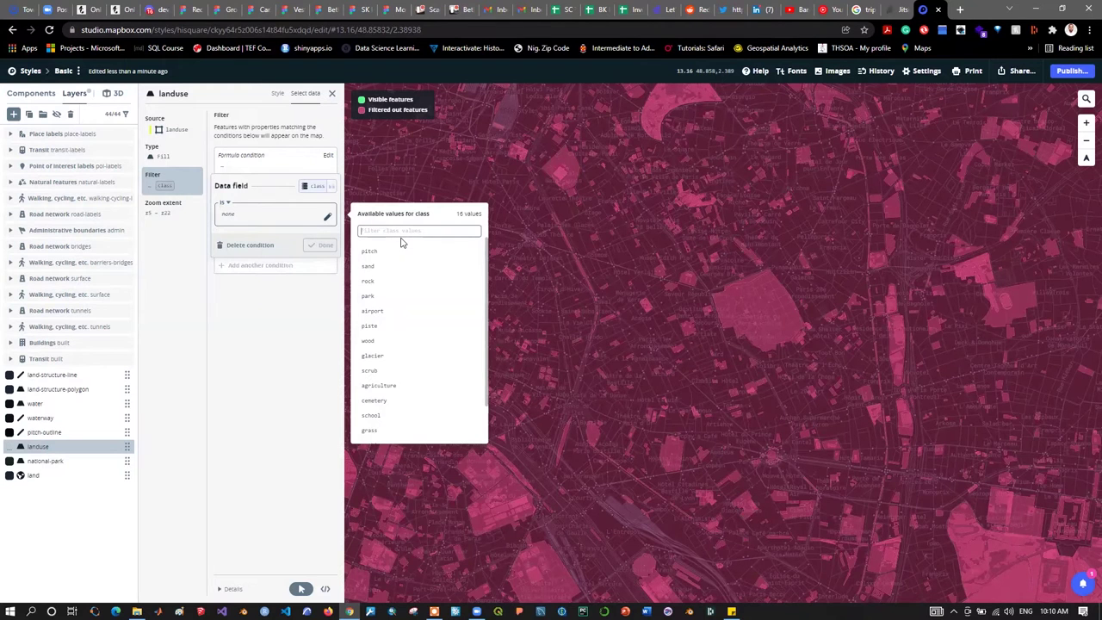
type("res")
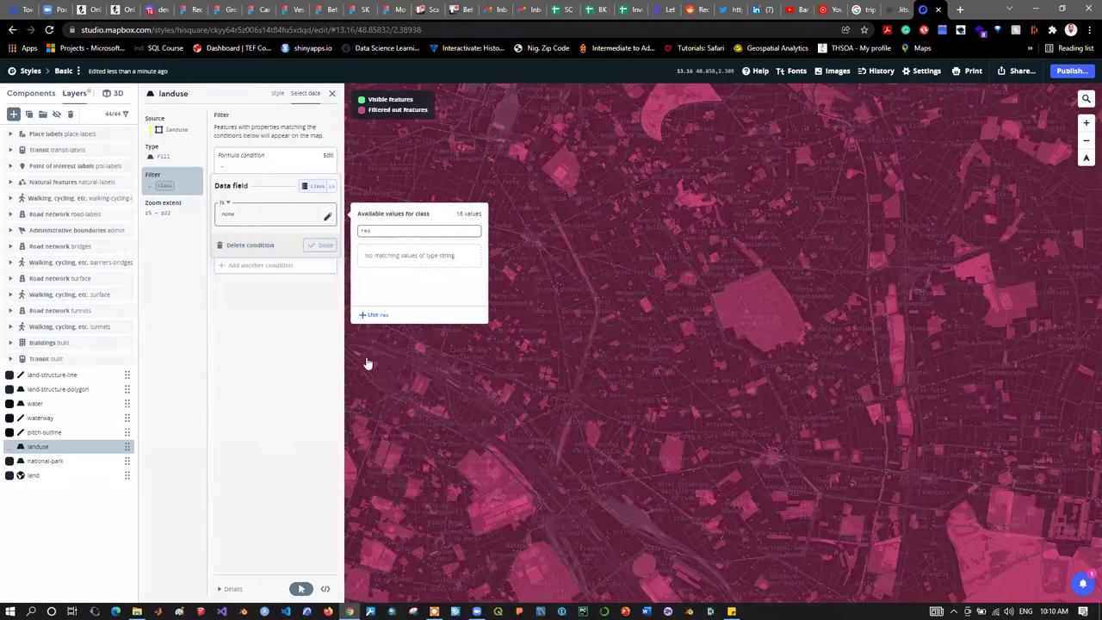
key("Return")
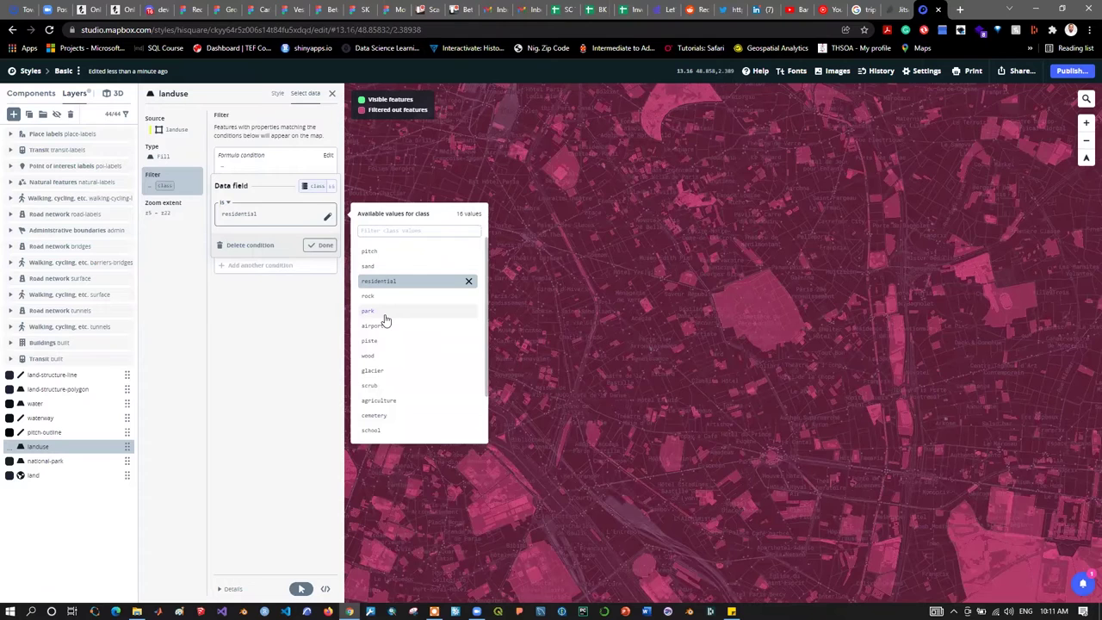
left_click(383, 312)
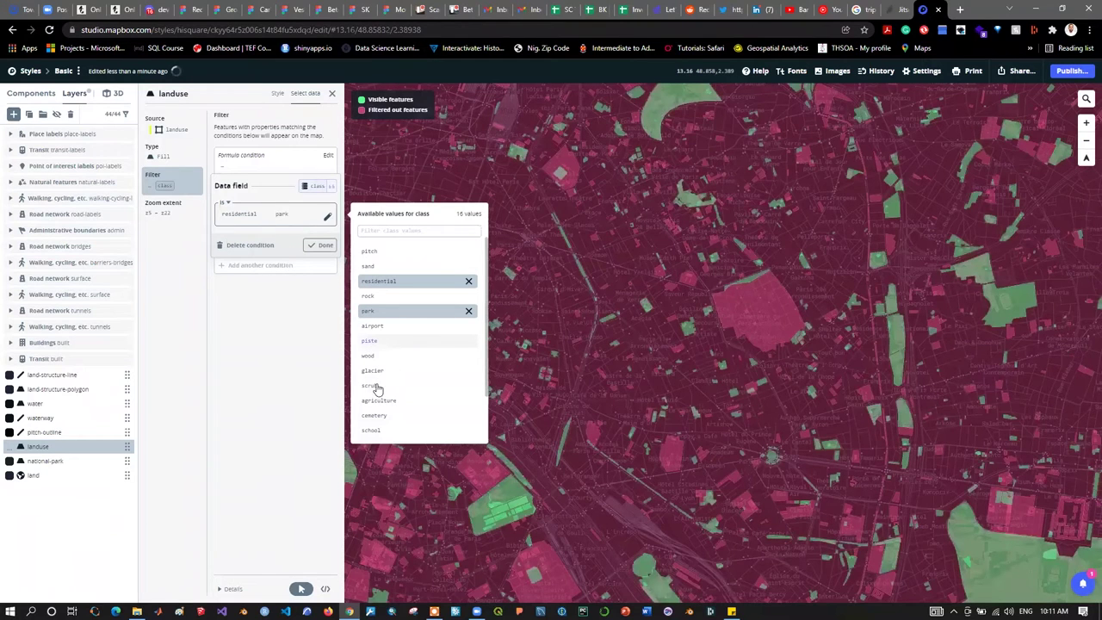
scroll(387, 379, "down", 2)
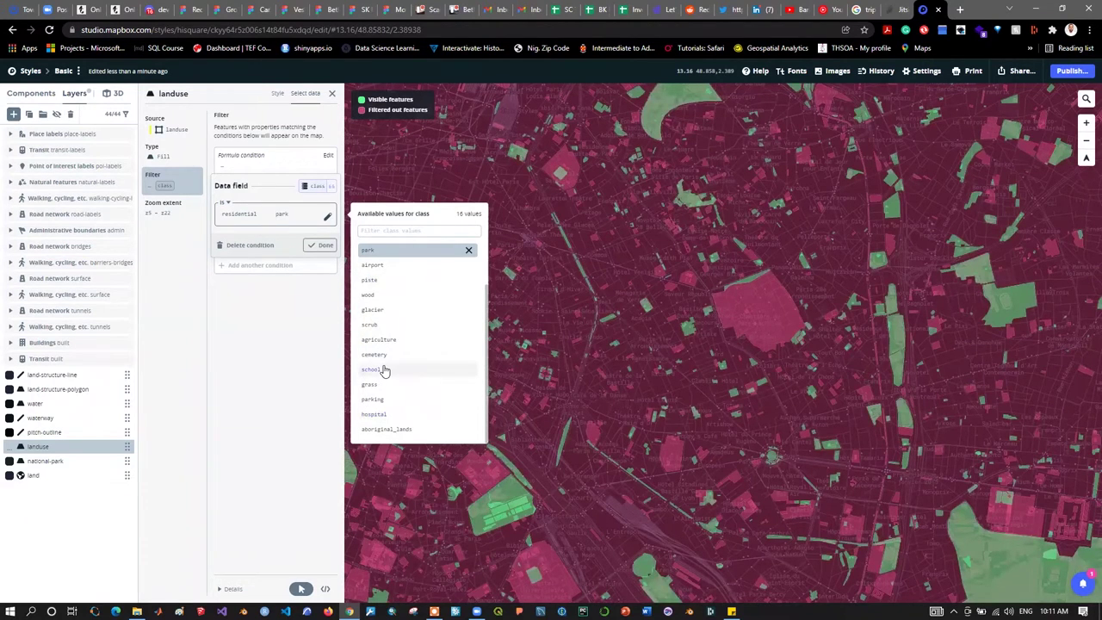
left_click(384, 370)
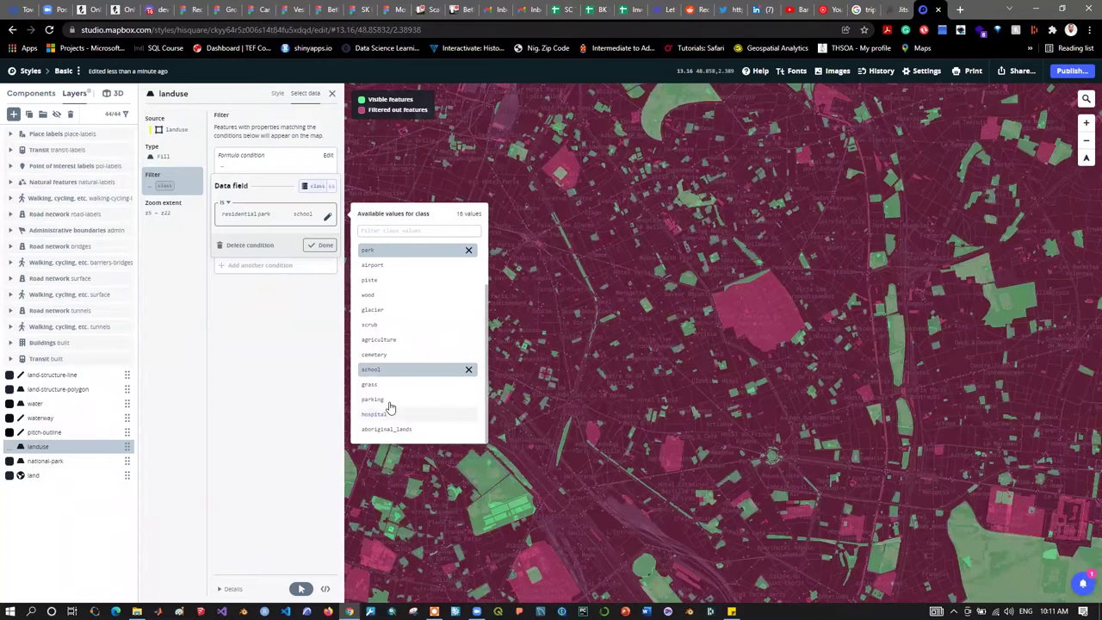
Step: Add parking, pitch and airport to the allowed classes and confirm the filter
left_click(388, 401)
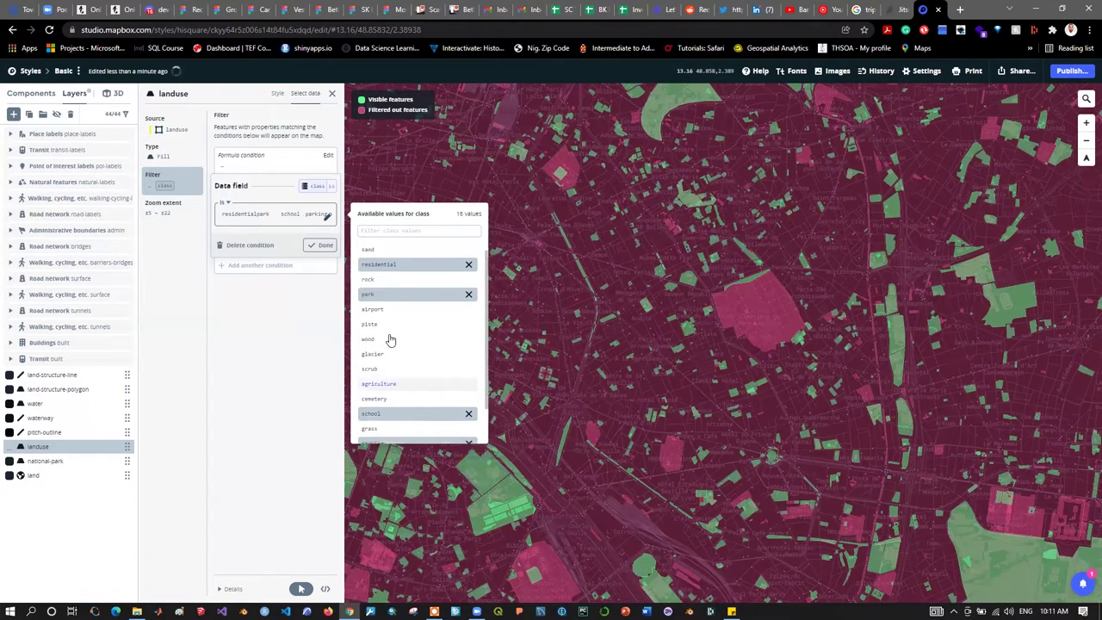
scroll(383, 258, "up", 2)
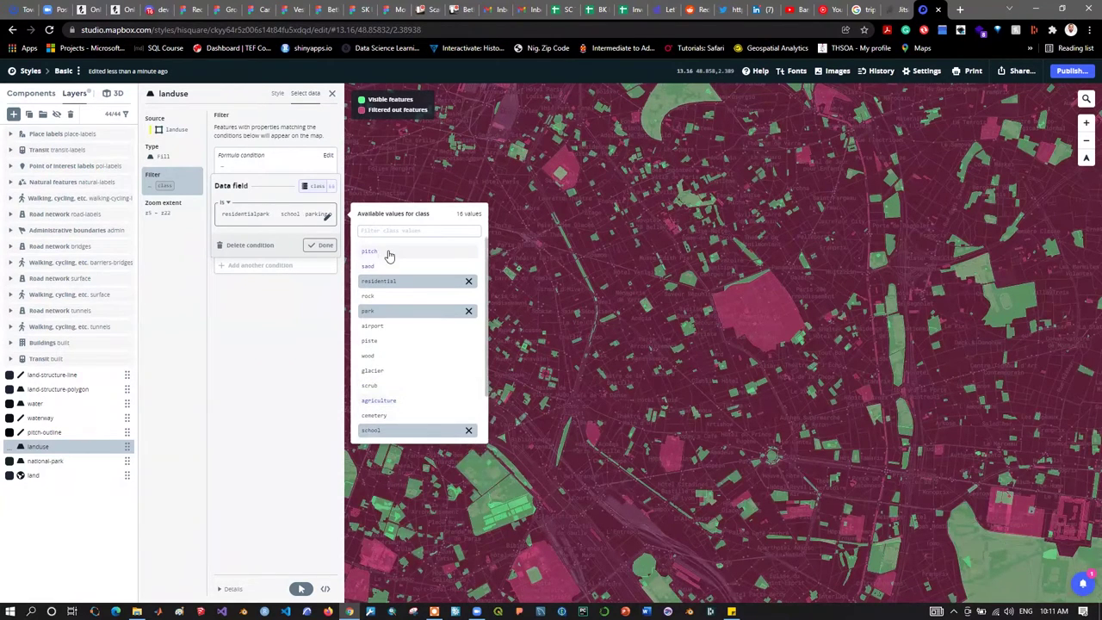
left_click(387, 252)
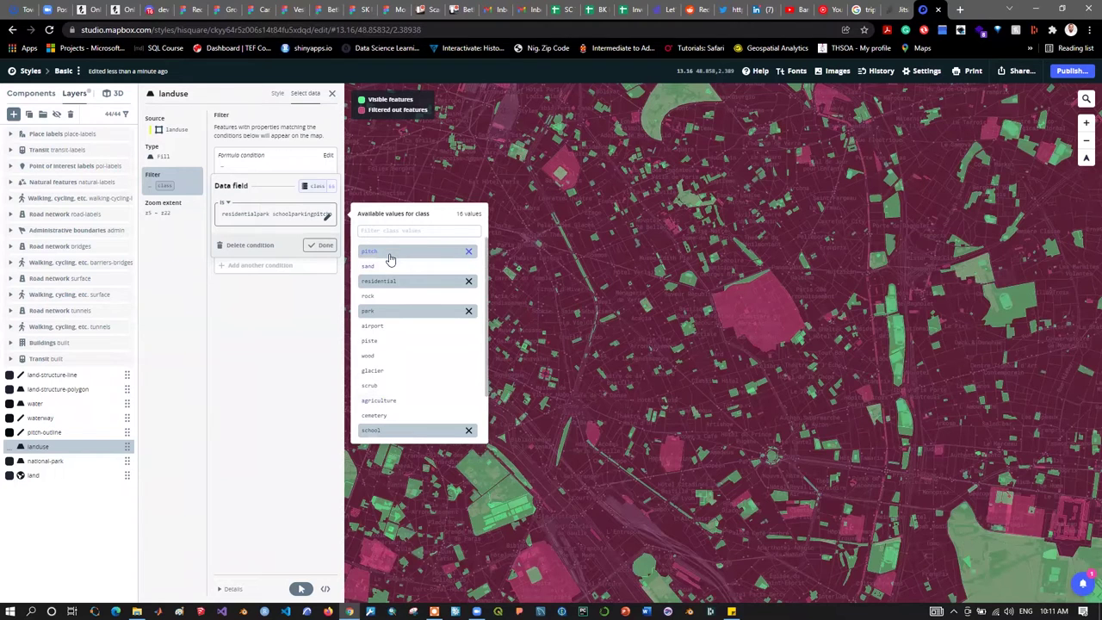
left_click(384, 331)
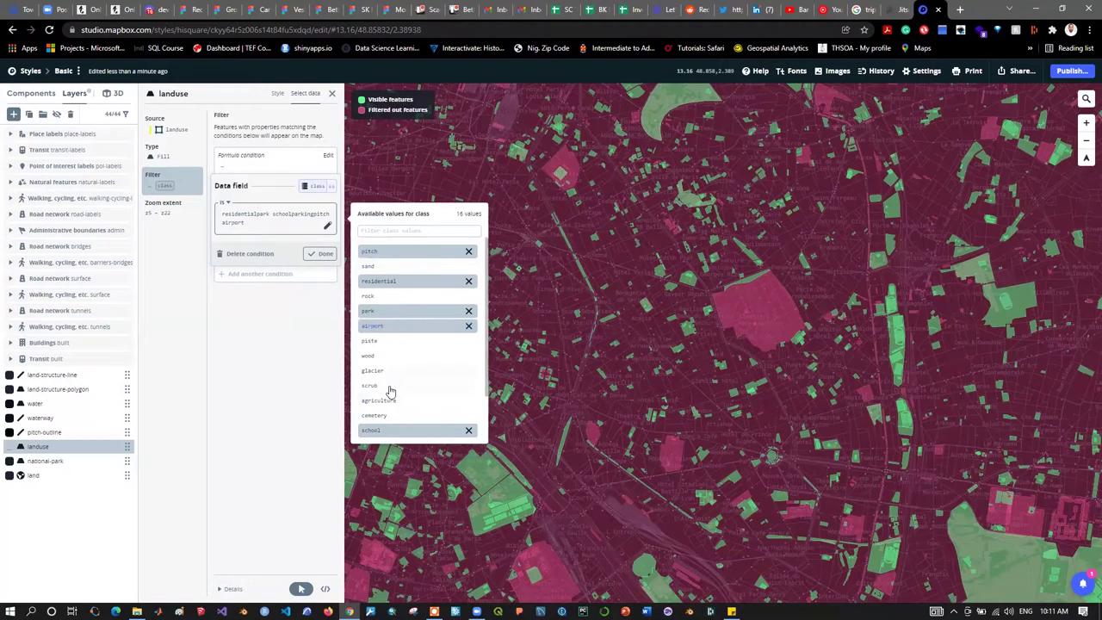
scroll(388, 396, "down", 2)
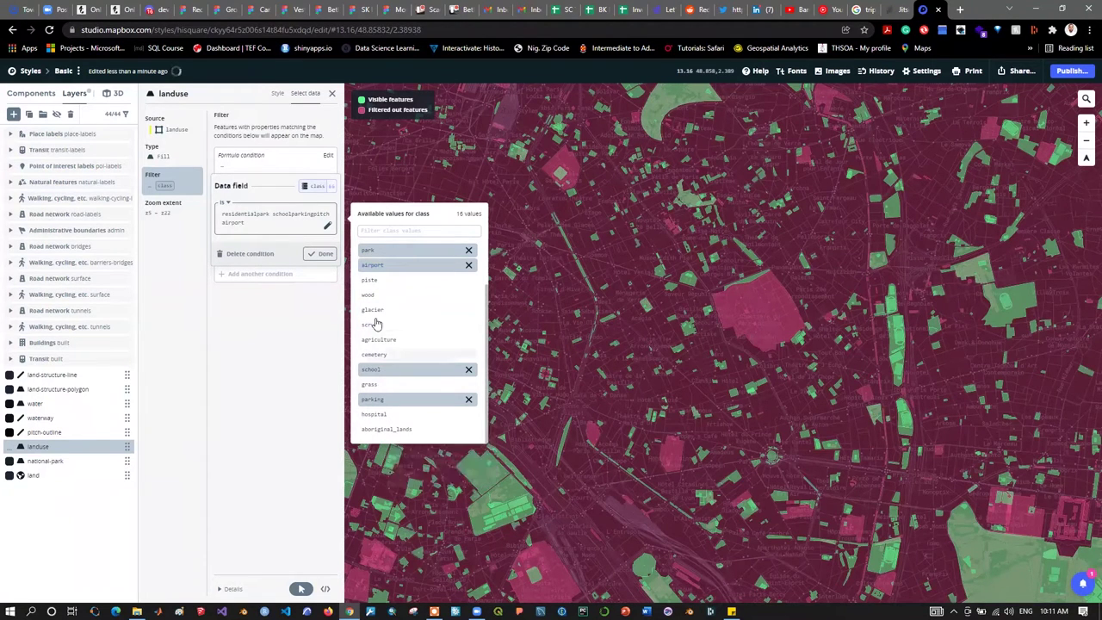
left_click(764, 317)
left_click(320, 254)
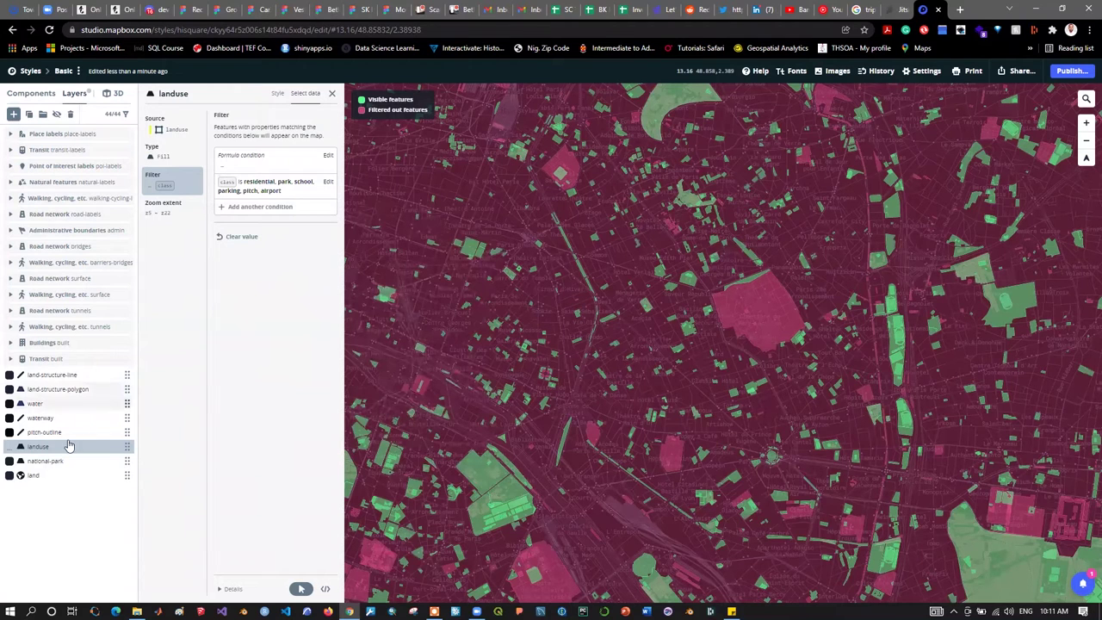
Step: Colour the landuse park class teal at zoom 15, then go back to the Components list
left_click(274, 95)
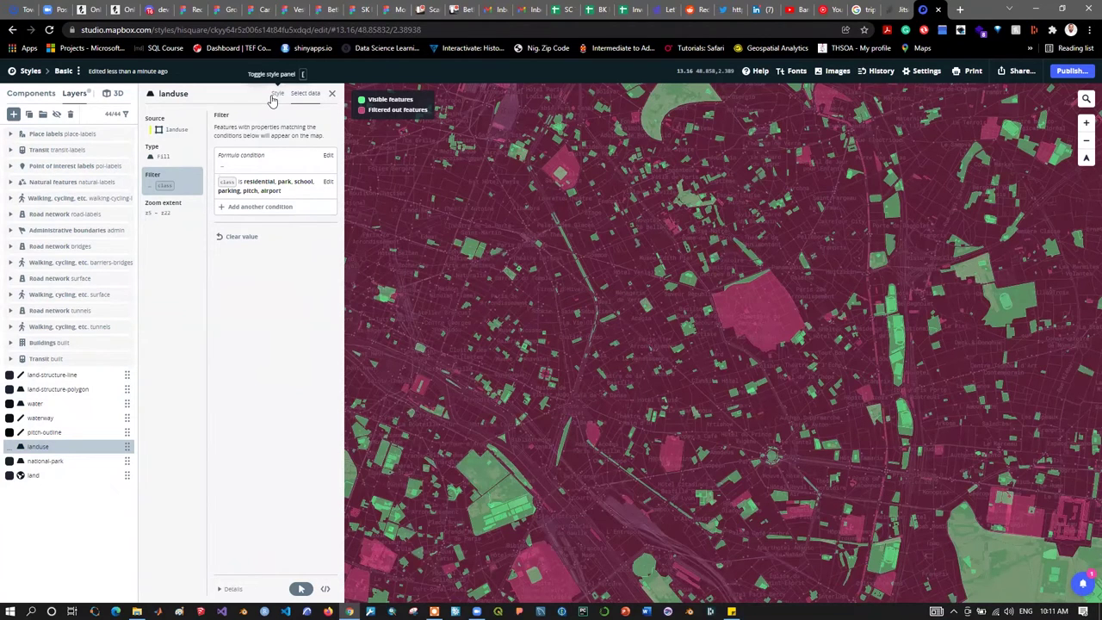
left_click(324, 186)
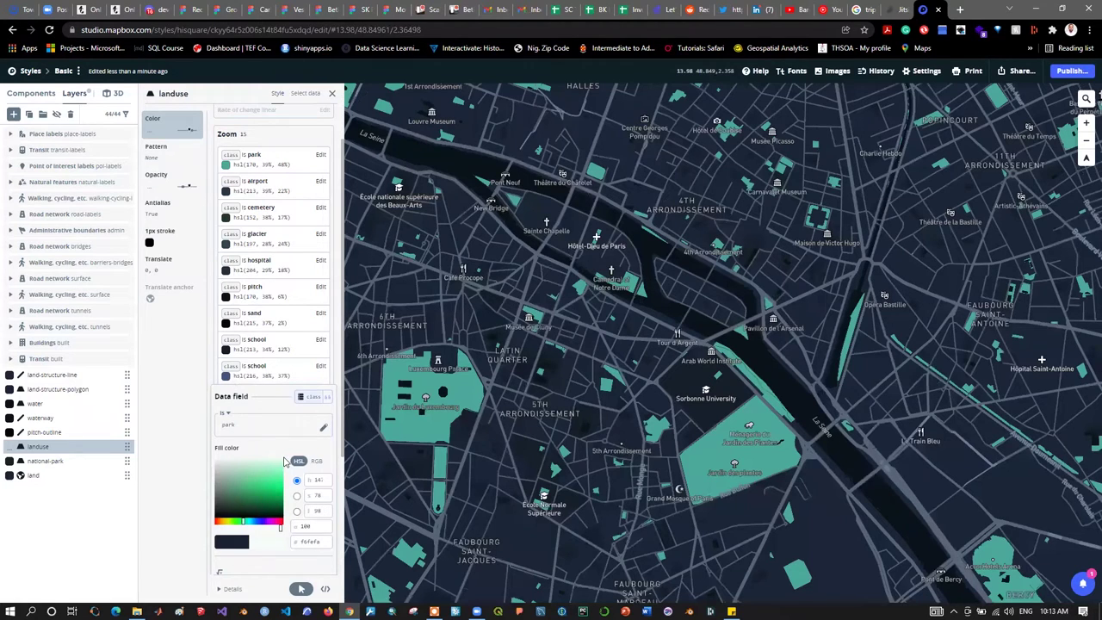
key("Escape")
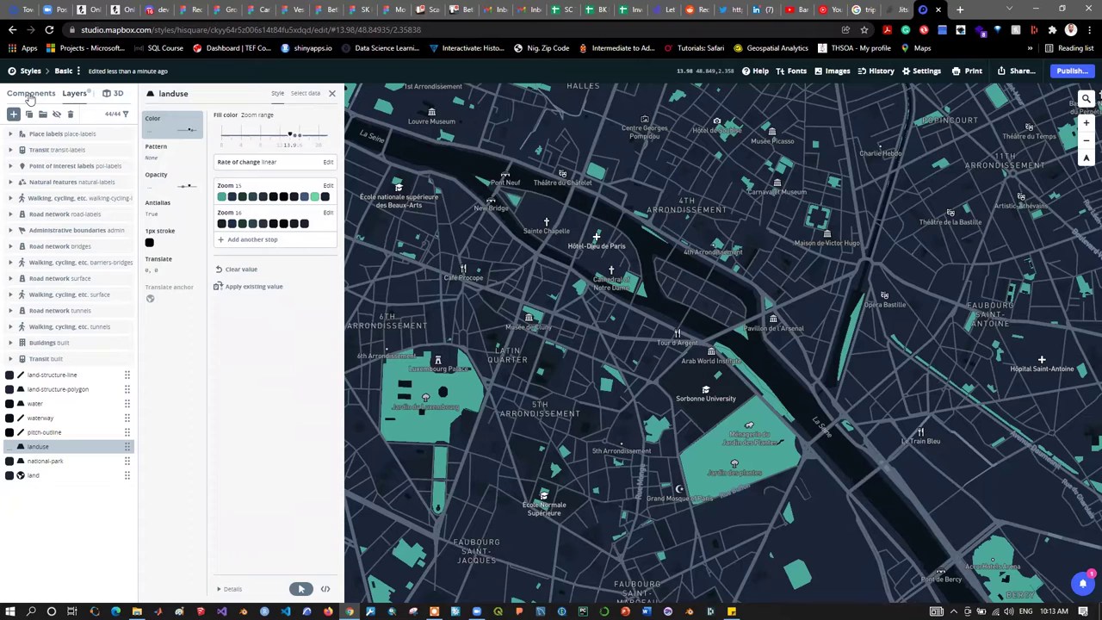
left_click(47, 178)
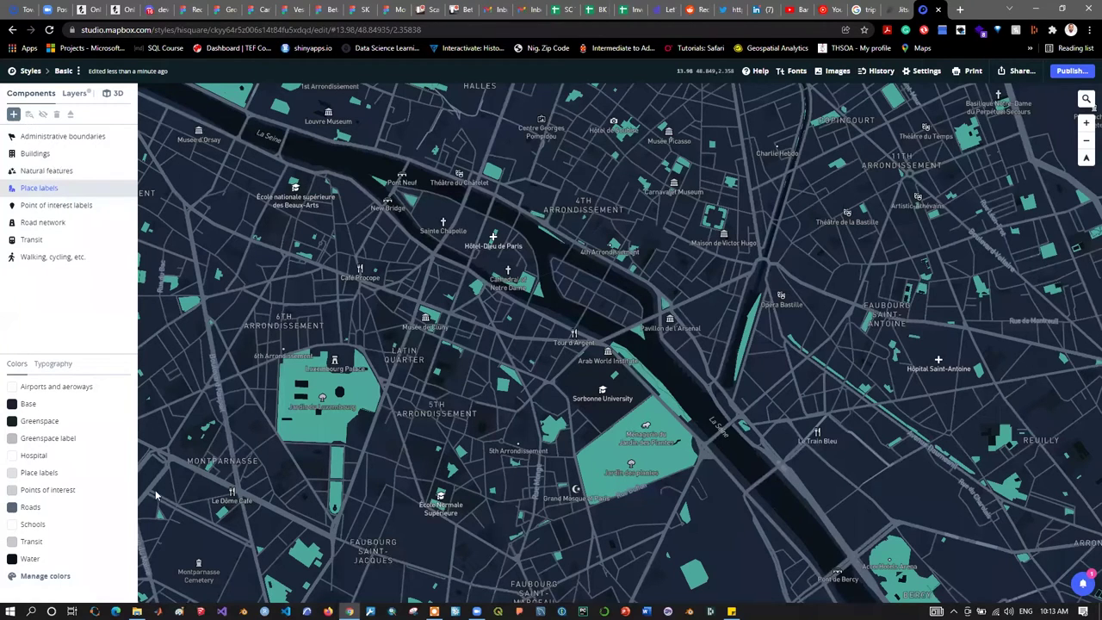
left_click(289, 101)
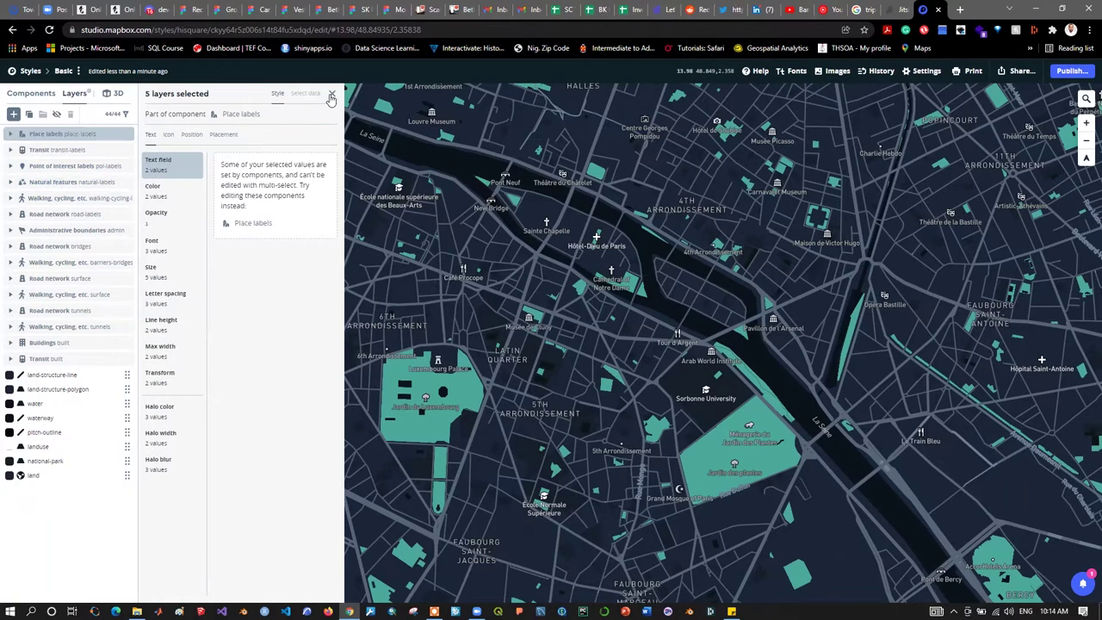
left_click(20, 98)
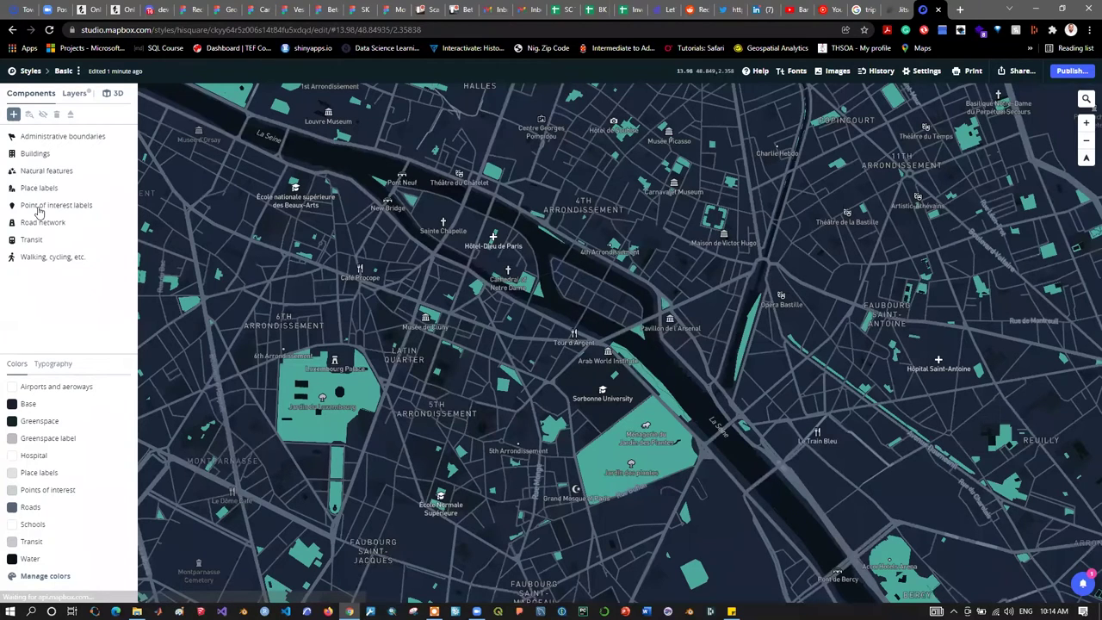
left_click(38, 209)
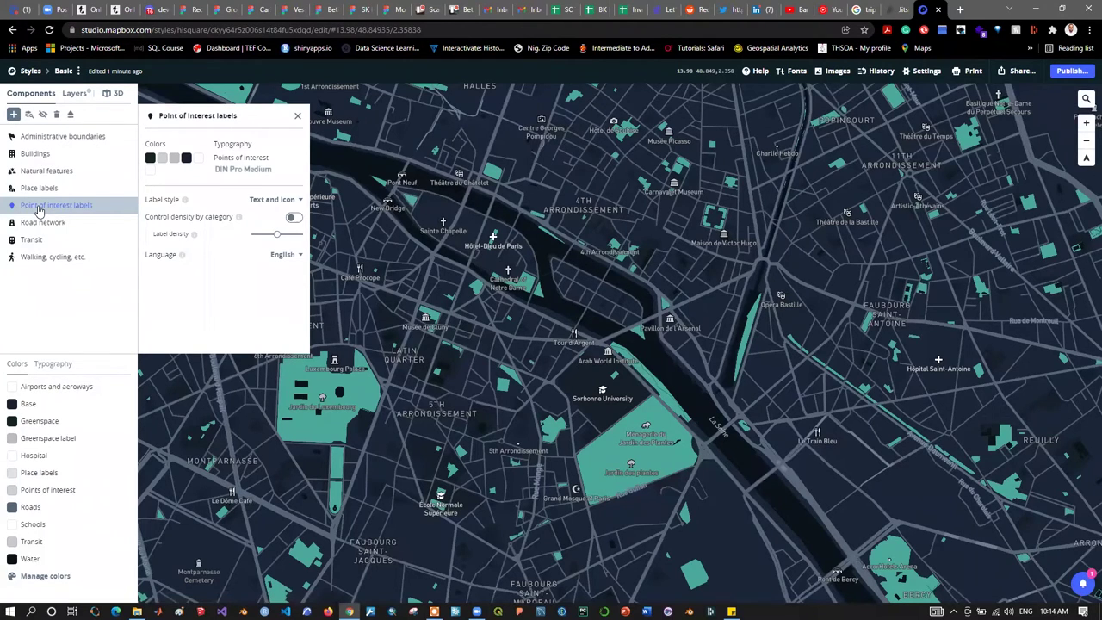
left_click(38, 209)
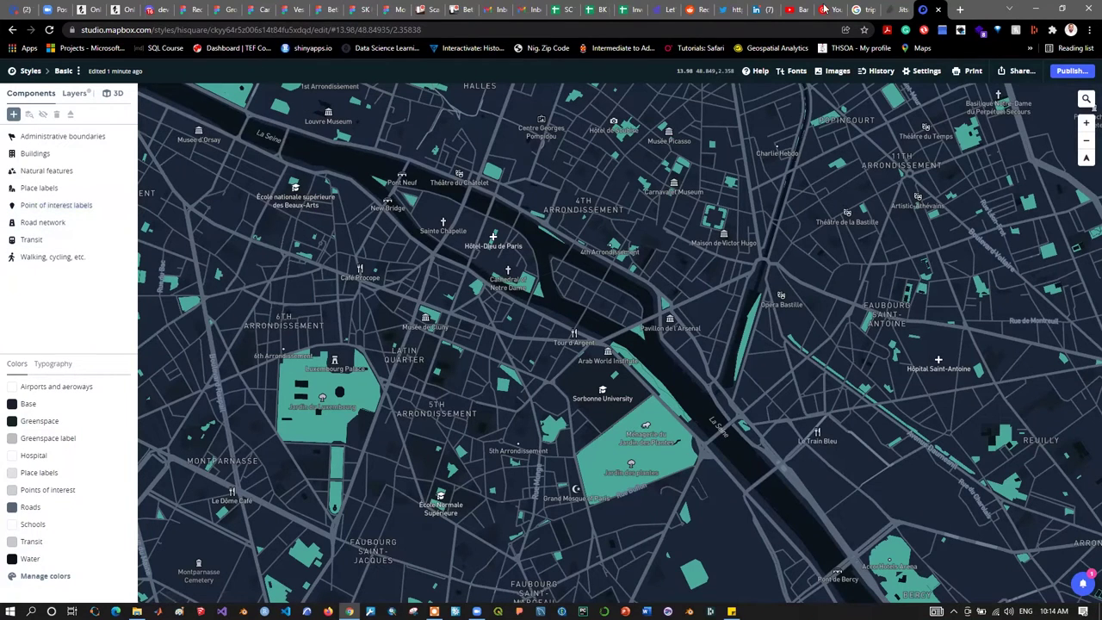
left_click(971, 73)
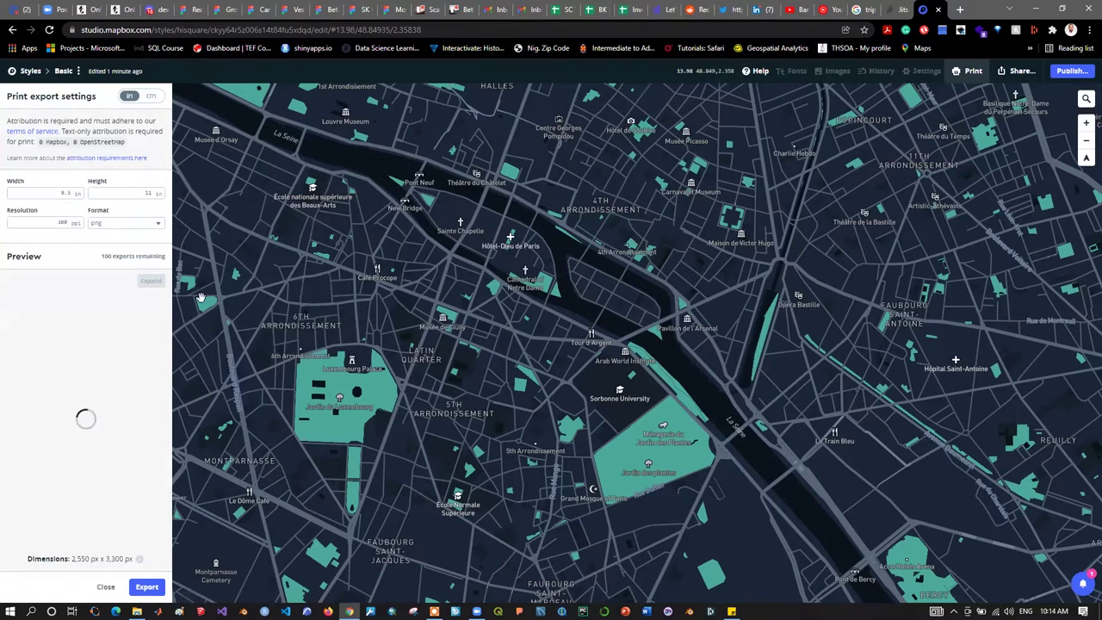
Step: Close the print settings, check the edit History, and bring up the Publish Basic review
left_click(105, 587)
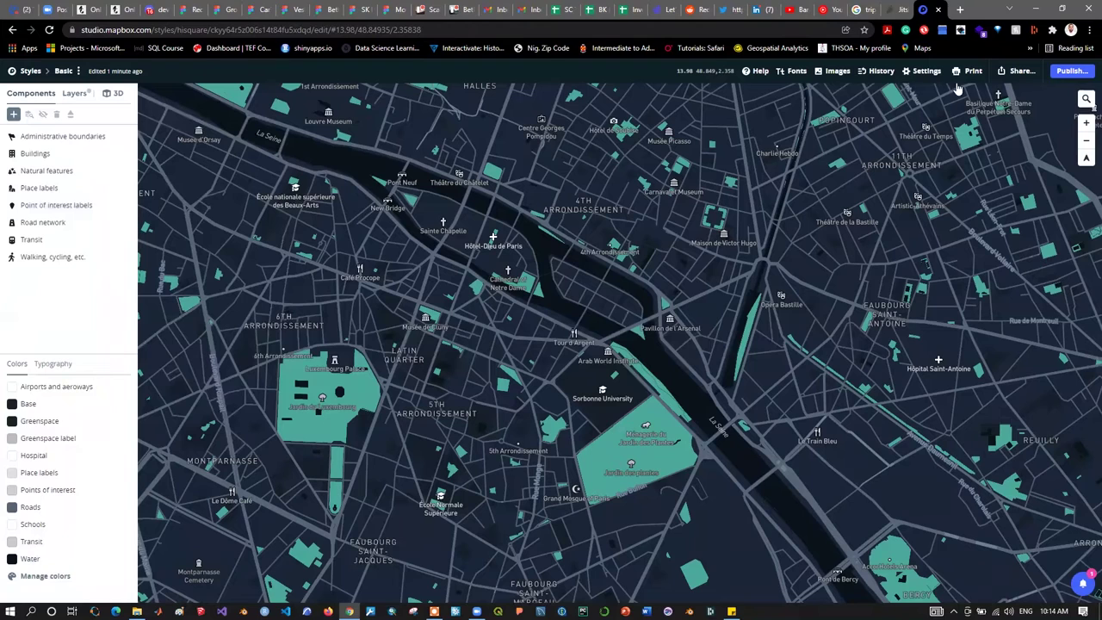
left_click(883, 74)
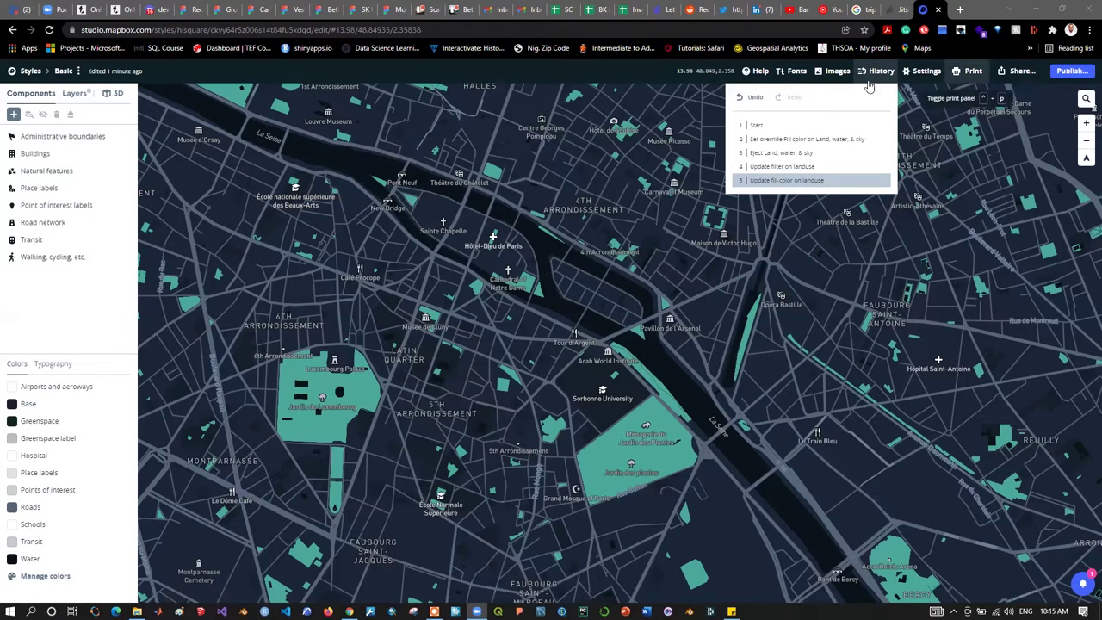
left_click(1016, 72)
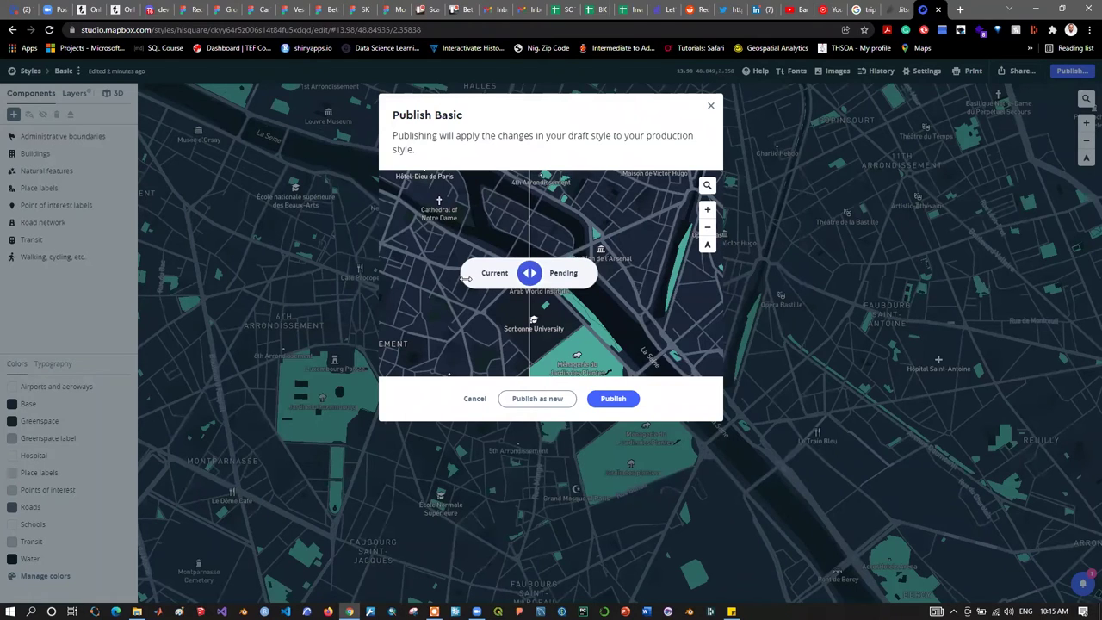
Step: Drag the Current/Pending swiper to compare teal parks against the plain dark production map
left_click_drag(528, 366, 458, 359)
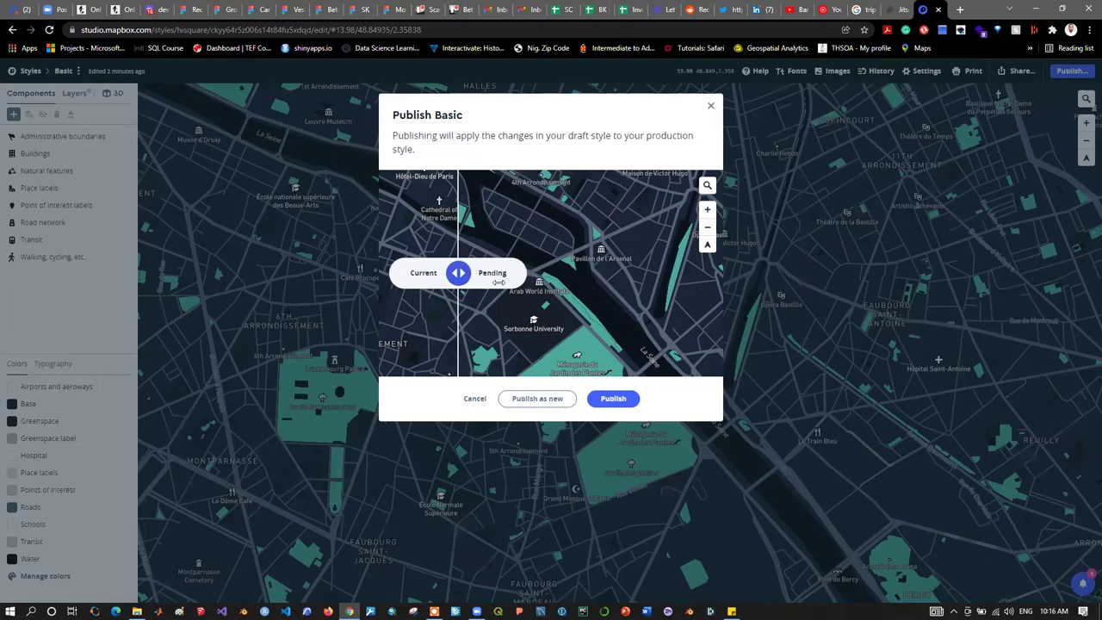
left_click_drag(459, 370, 595, 283)
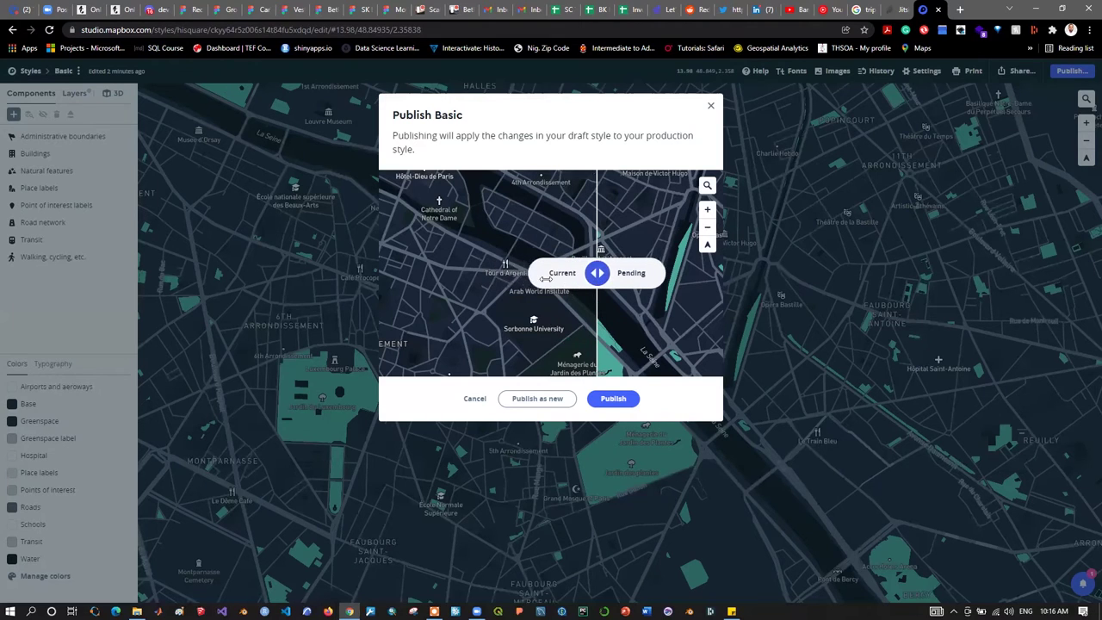
left_click_drag(546, 277, 672, 287)
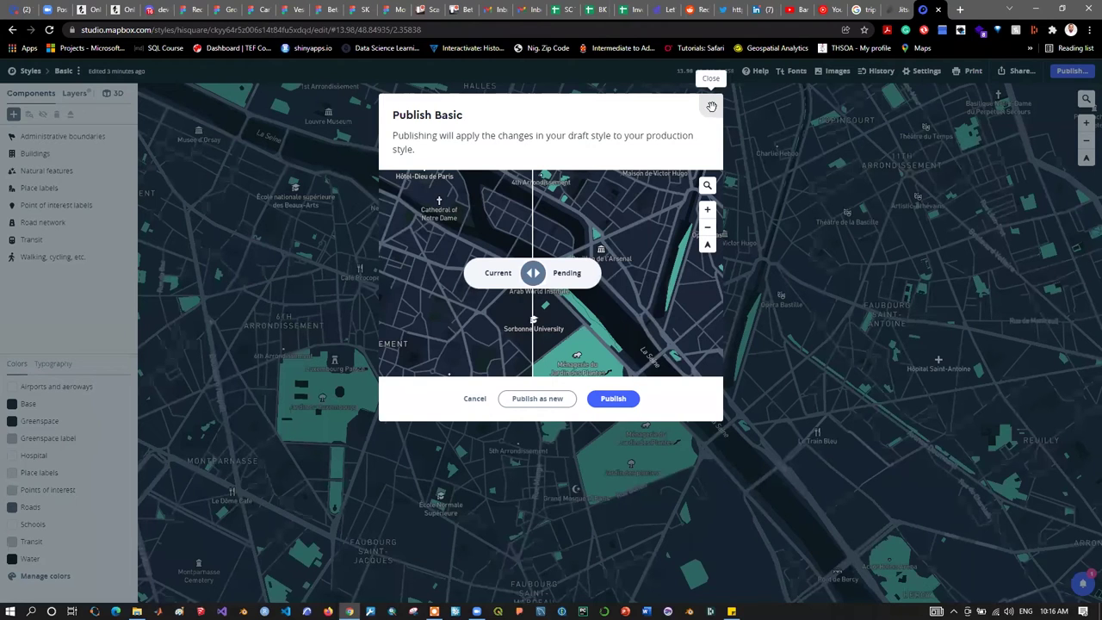
key("Escape")
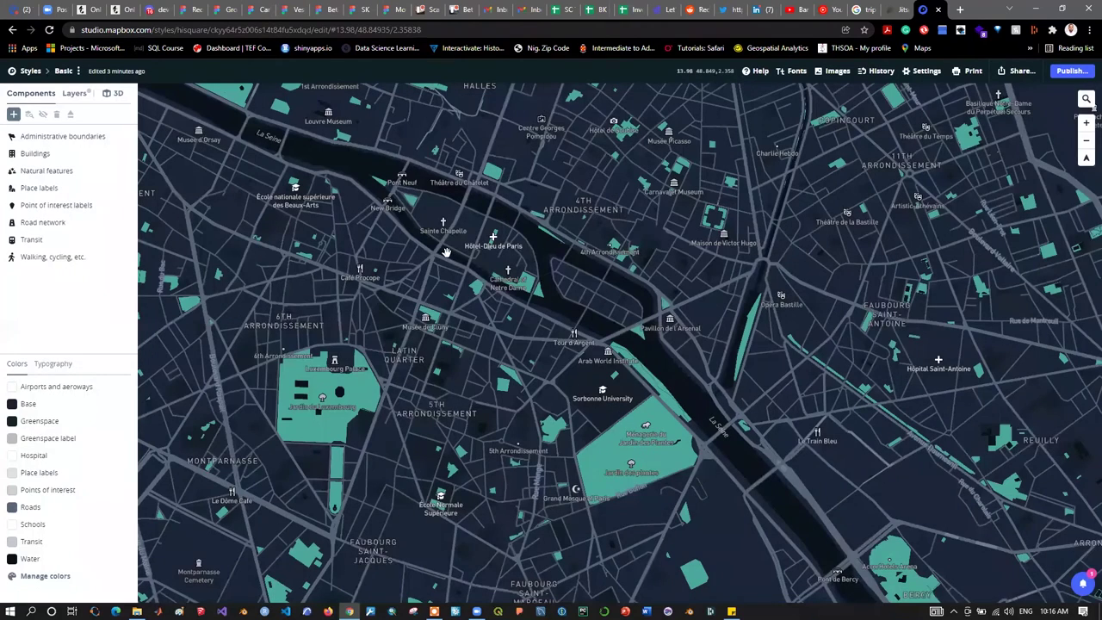